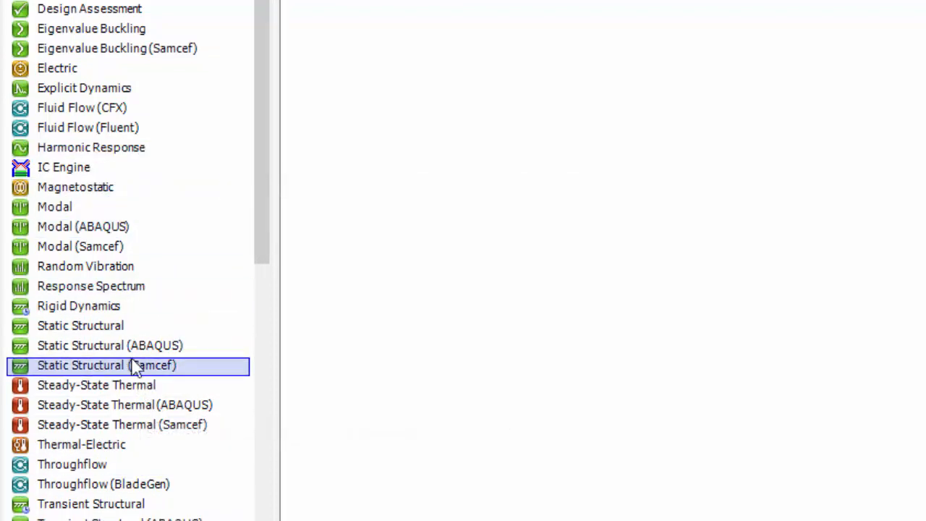
- Add a standalone Static Structural system to the empty project schematic
left_click_drag(123, 329, 447, 95)
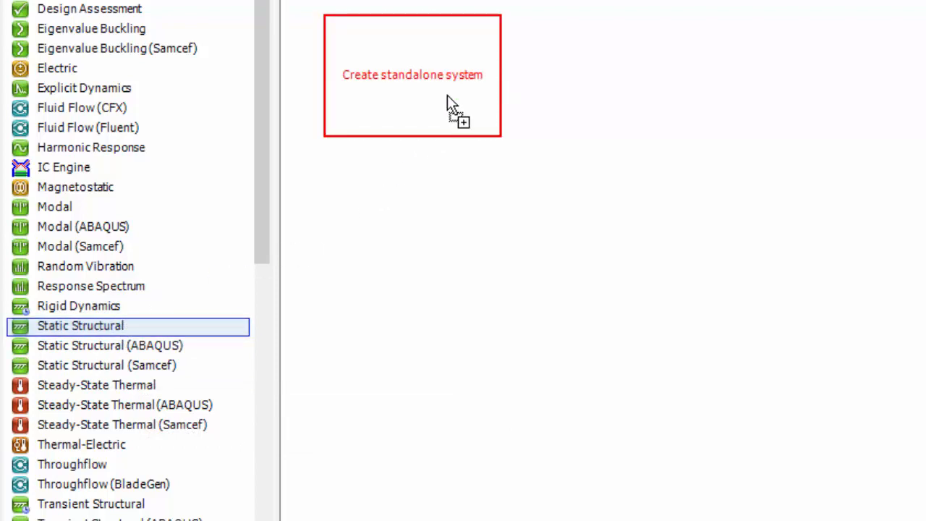
left_click_drag(447, 94, 447, 95)
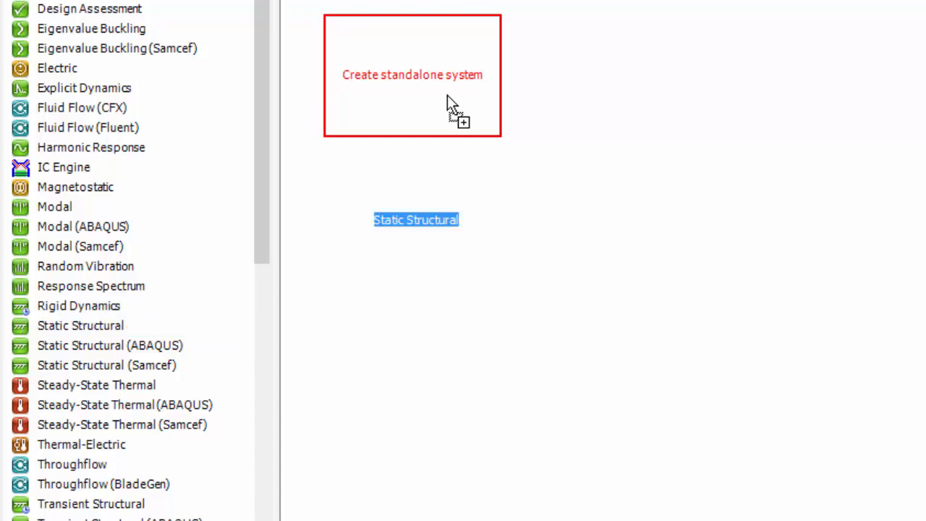
- Add a standalone Geometry component system beside the Static Structural system, keeping its default name
left_click_drag(262, 133, 286, 424)
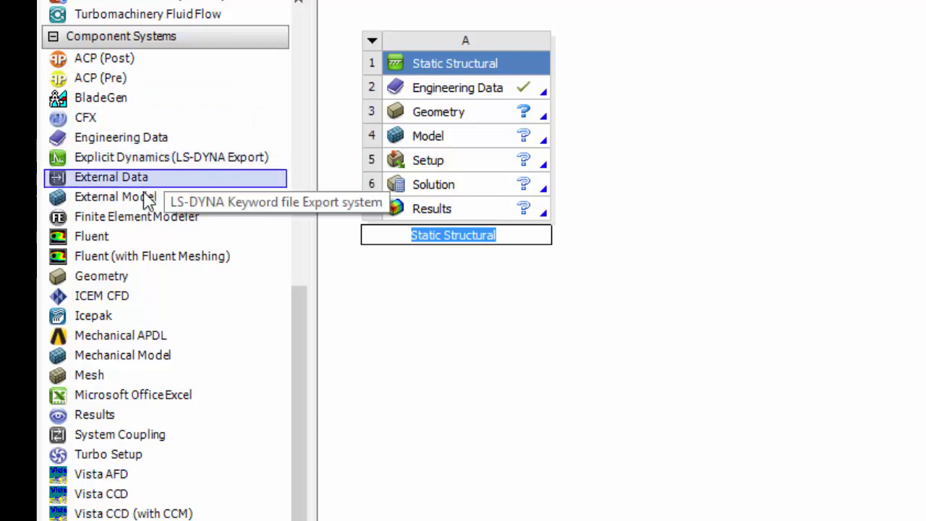
left_click_drag(124, 276, 714, 68)
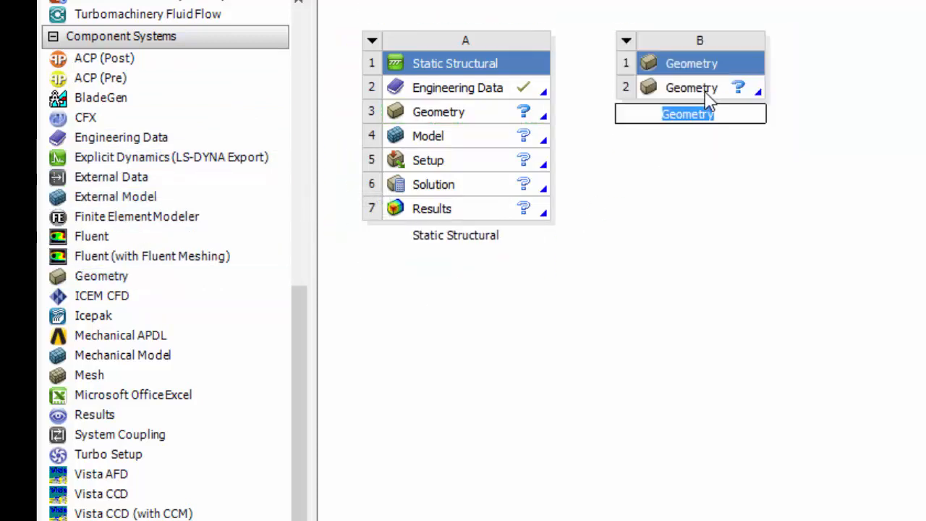
key("Return")
- Share the Geometry component's geometry cell with the geometry cell of the Static Structural system
left_click(707, 93)
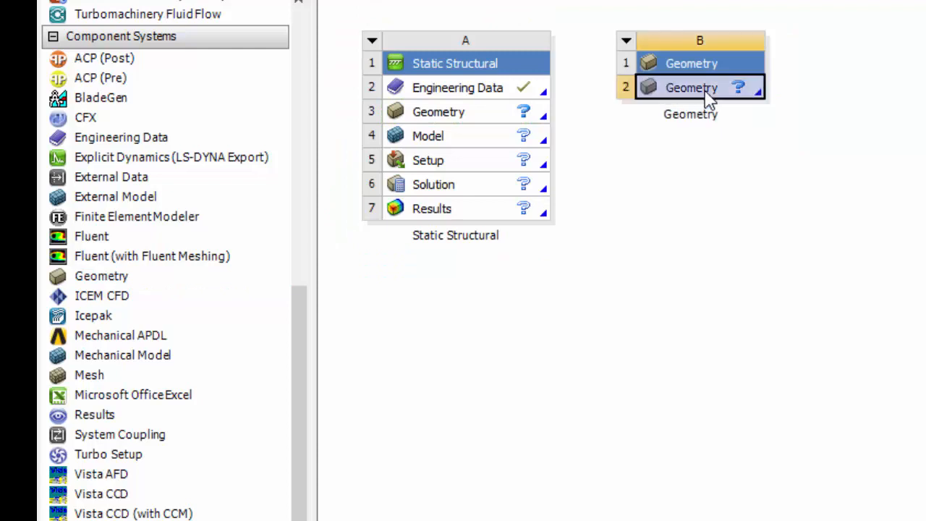
left_click_drag(709, 101, 515, 137)
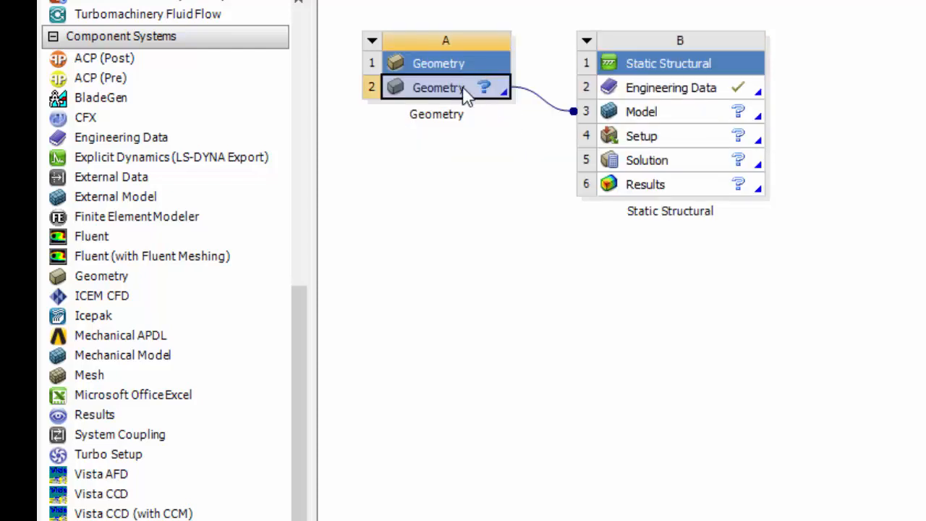
- Delete the Static Structural system from the project schematic and accept losing its unshared data
left_click(674, 55)
right_click(677, 58)
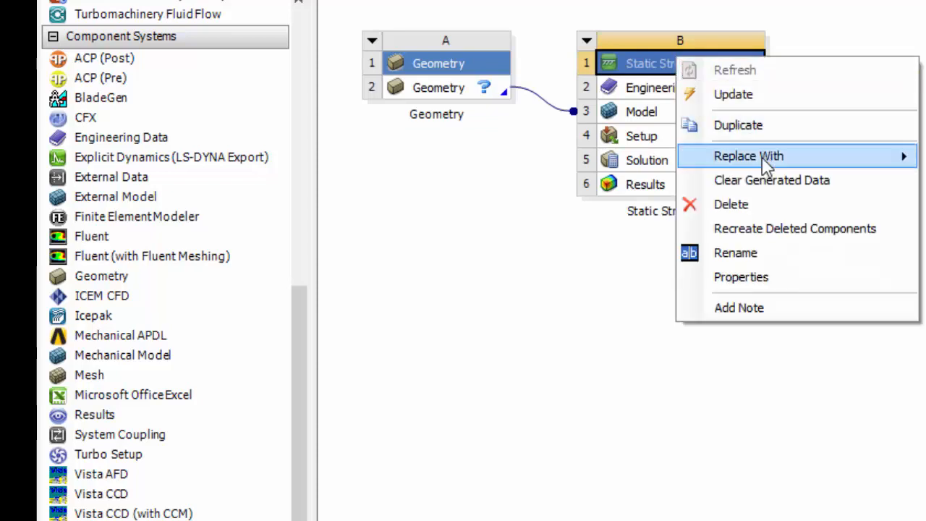
left_click(738, 205)
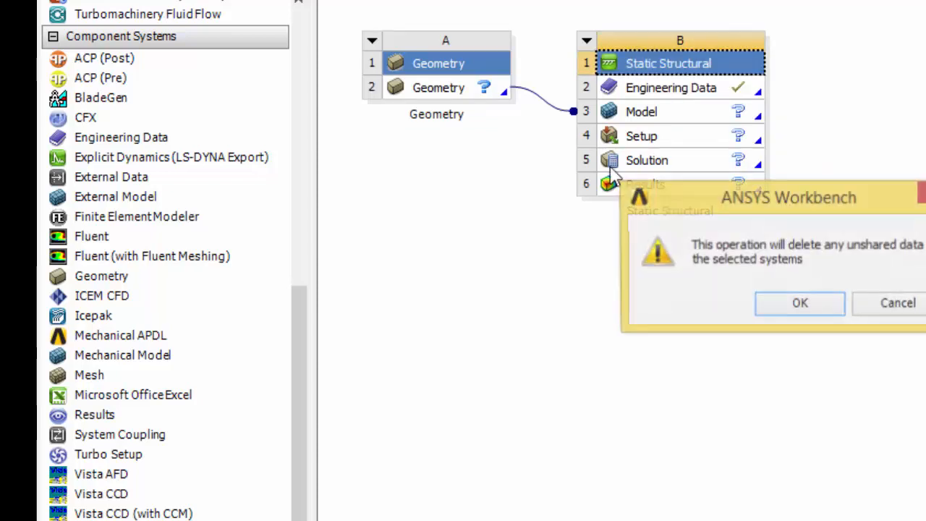
left_click(800, 304)
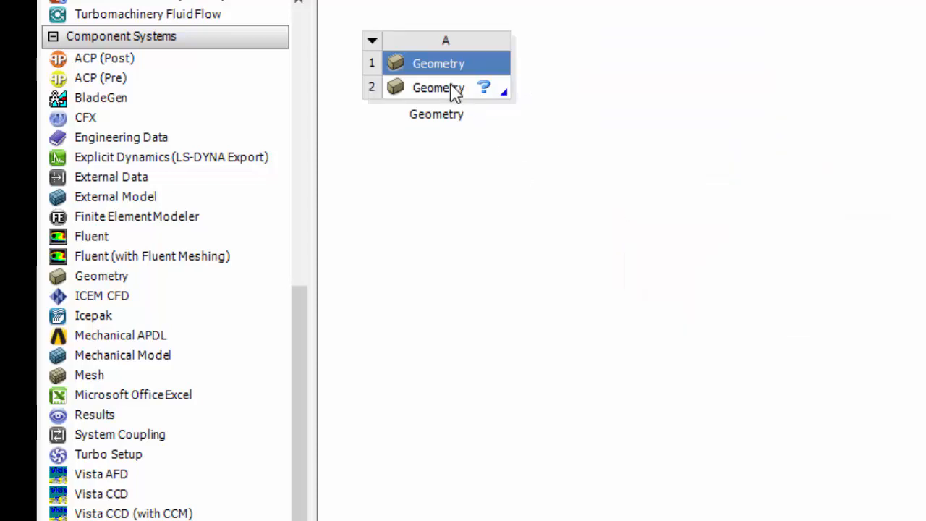
- Create a new DesignModeler geometry from the Geometry system's geometry cell
left_click(449, 90)
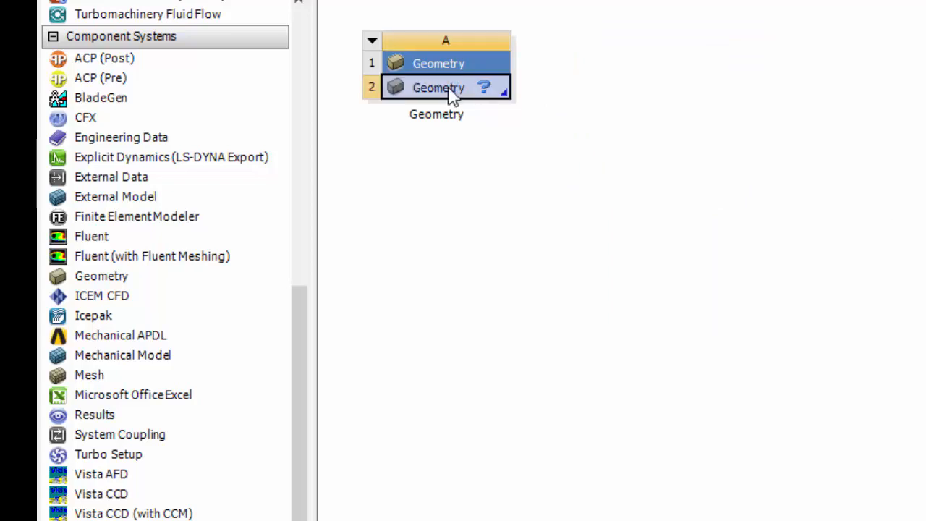
right_click(450, 96)
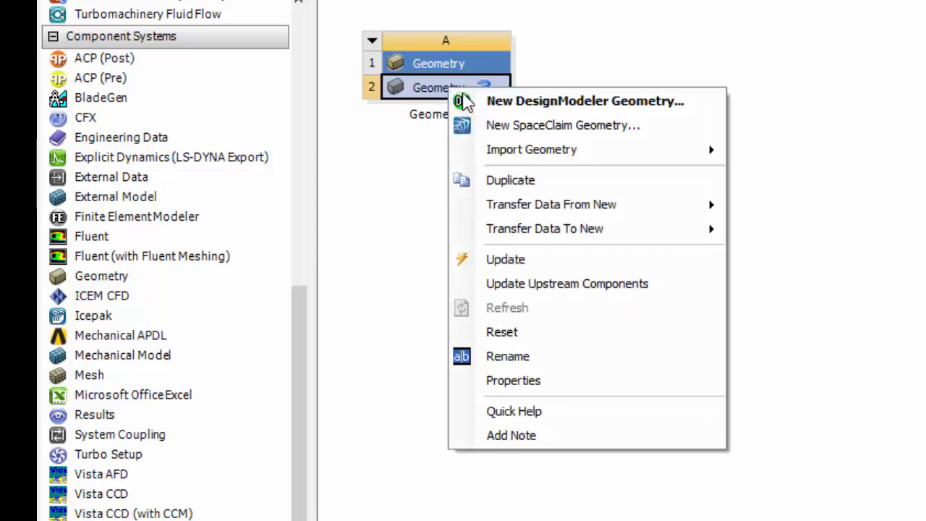
left_click(546, 101)
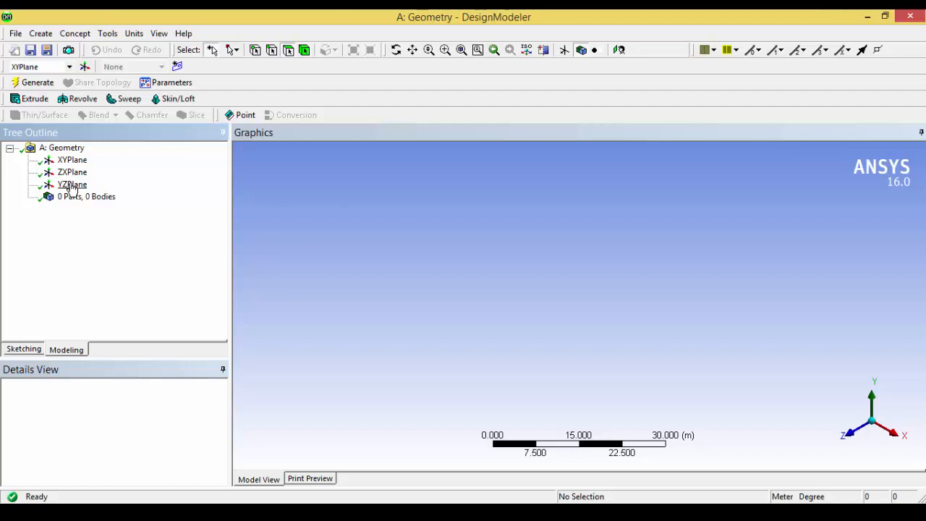
- Examine the orientation of the XY, ZX and YZ planes and how each relates to sketching mode
left_click(72, 160)
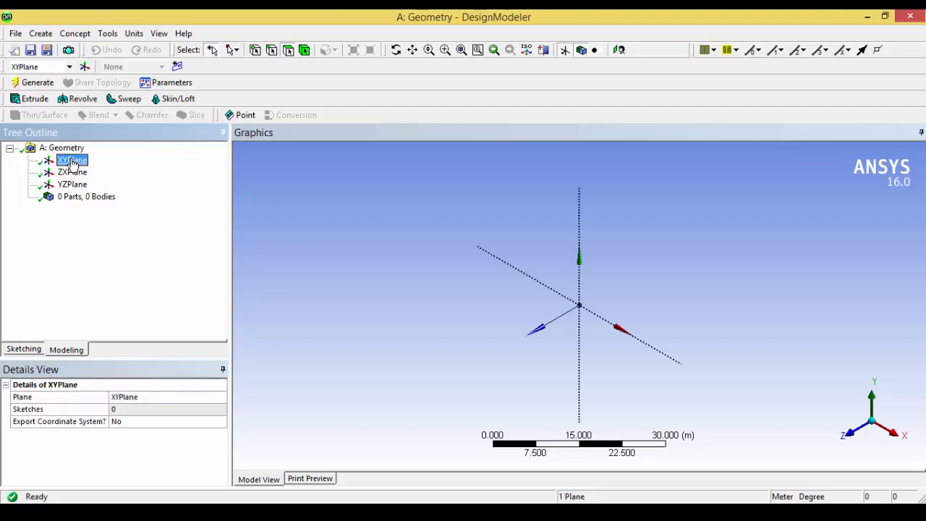
left_click(26, 351)
left_click(66, 349)
left_click(72, 173)
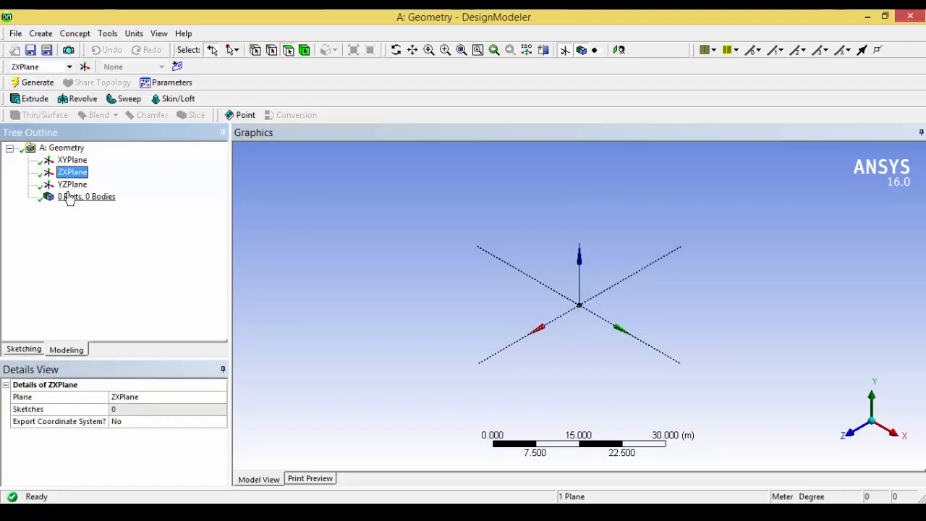
left_click(73, 187)
left_click(73, 185)
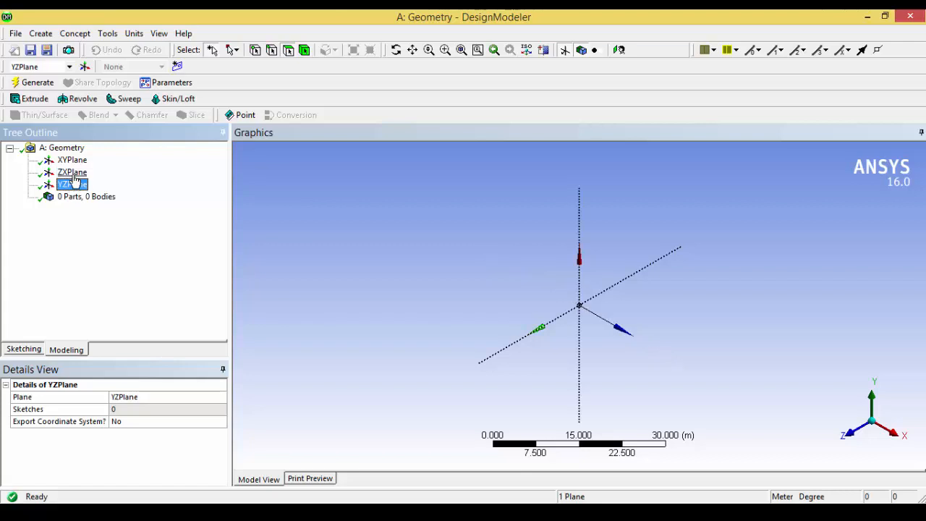
left_click(72, 172)
left_click(26, 349)
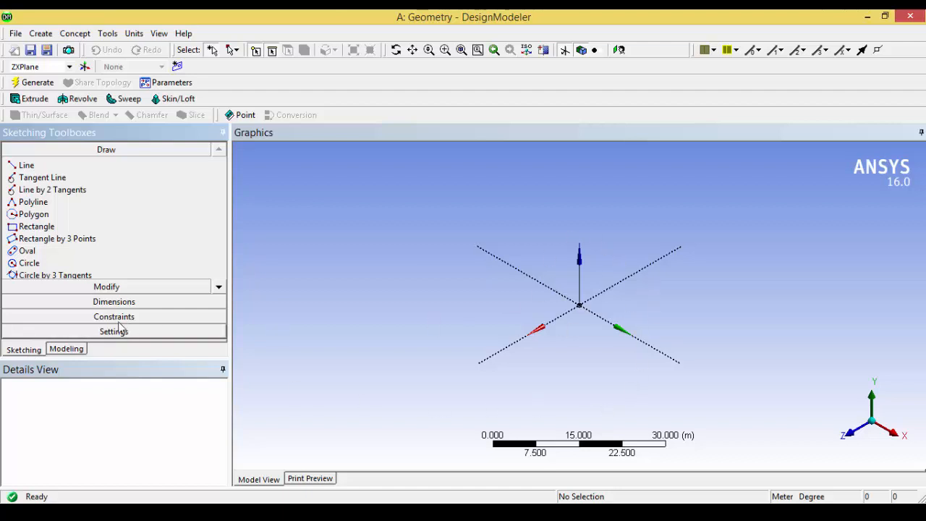
left_click(66, 349)
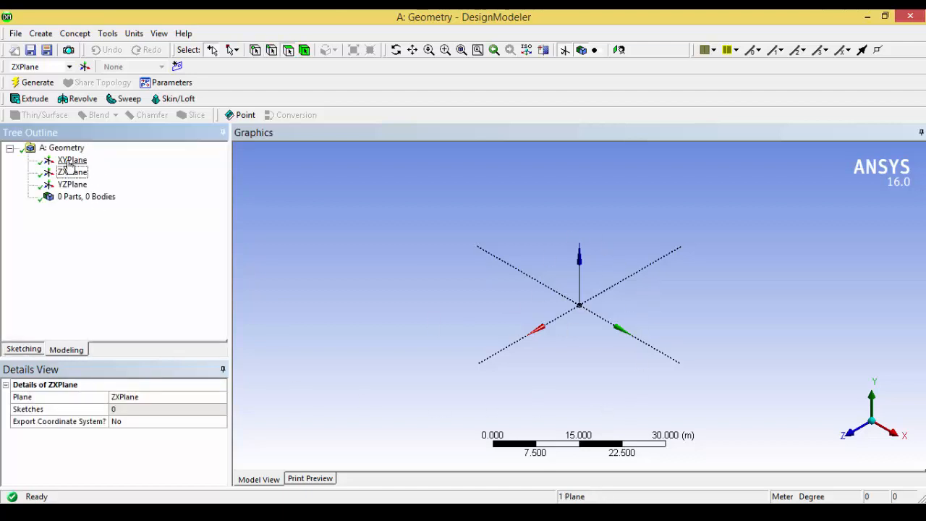
- Start sketching on the XYPlane and look through the available drawing tools
left_click(70, 161)
left_click(23, 350)
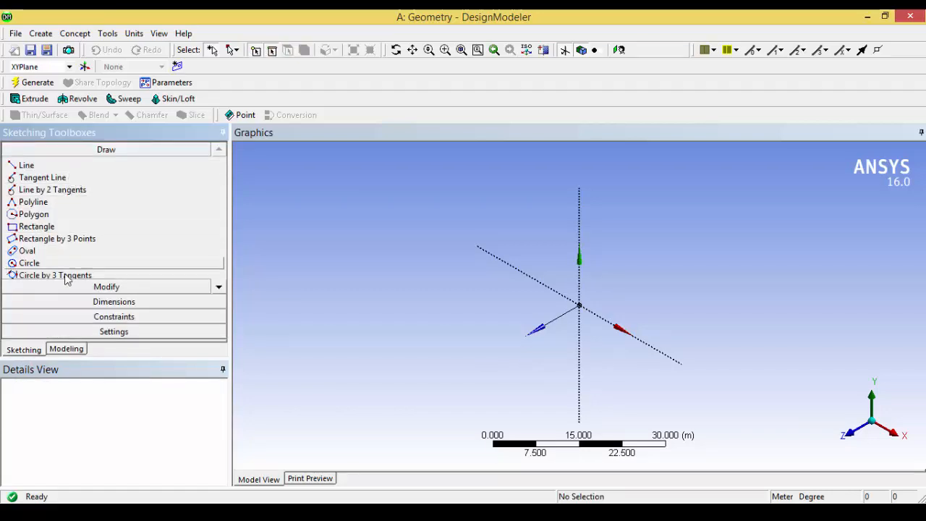
left_click(220, 286)
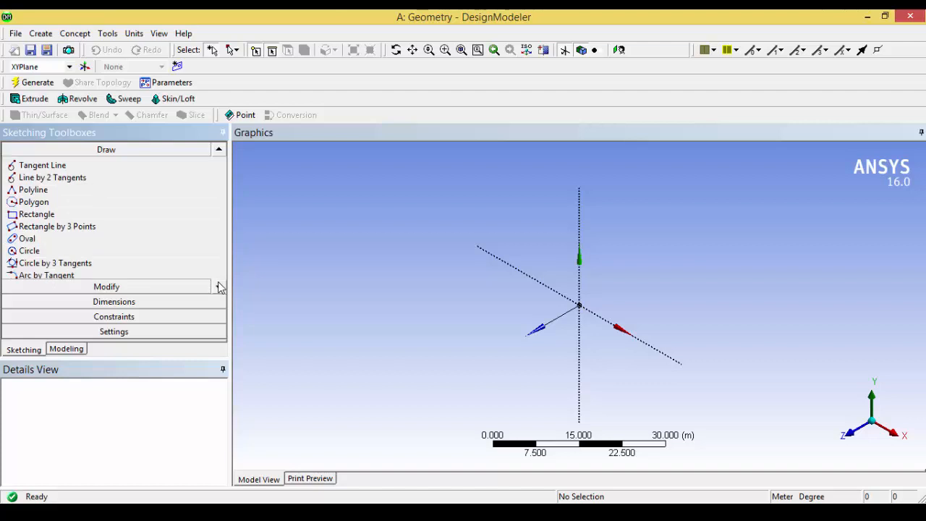
left_click(220, 286)
left_click(219, 287)
left_click(219, 286)
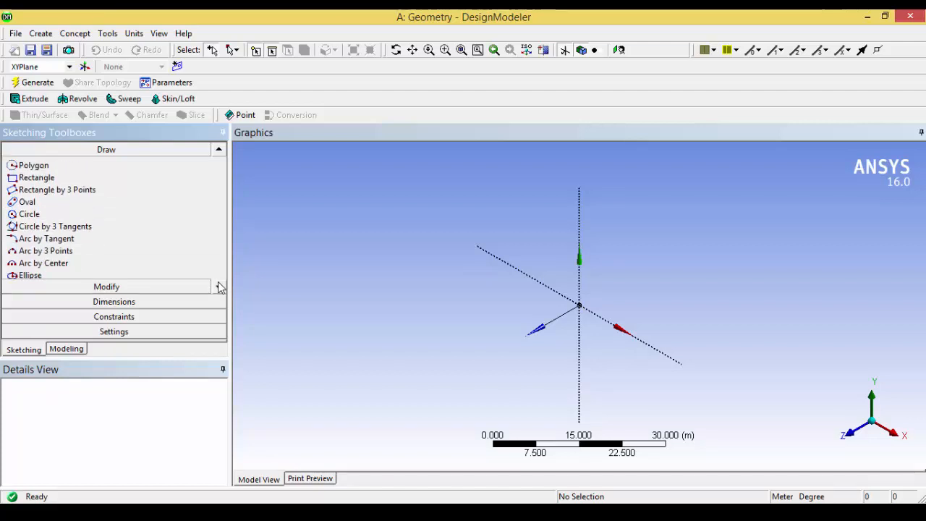
left_click(220, 287)
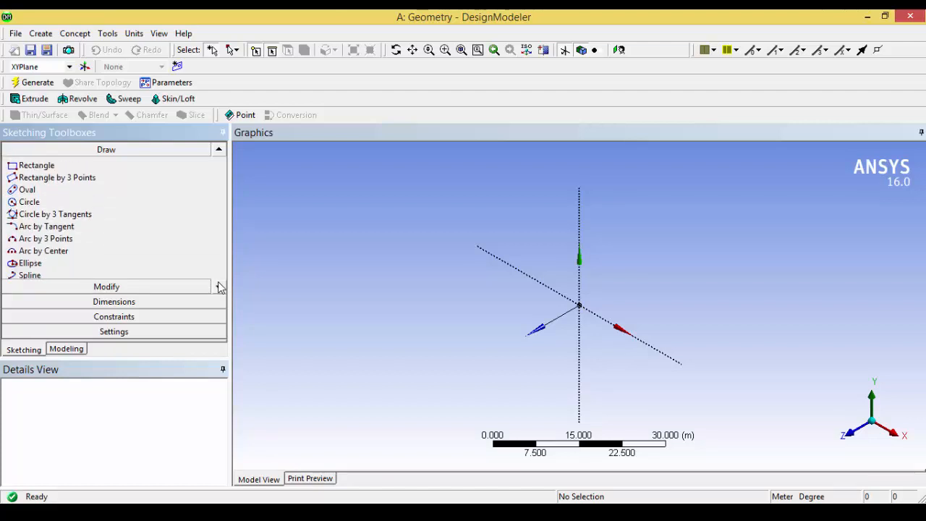
left_click(218, 149)
left_click(219, 150)
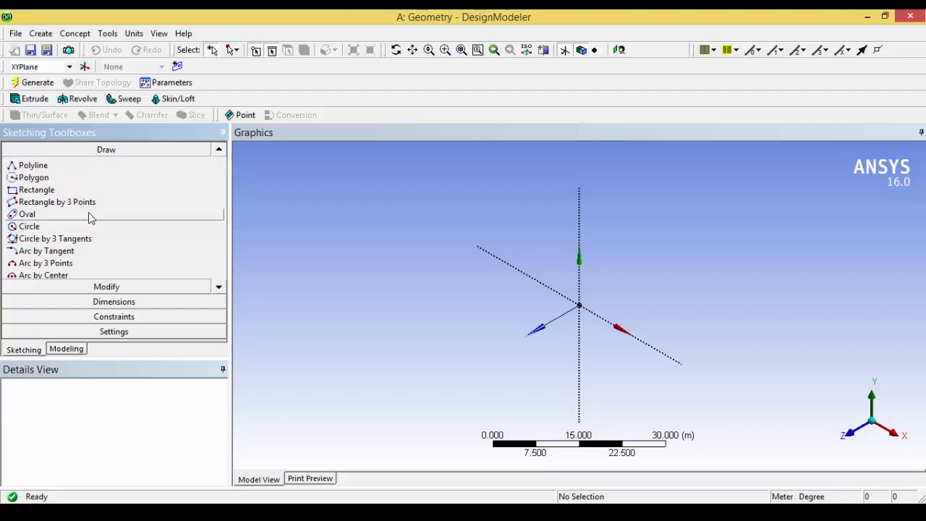
- Looking straight at the XY plane, sketch a rectangle from the origin into the positive quadrant, about 0.55 m wide and 0.4 m high
left_click(67, 192)
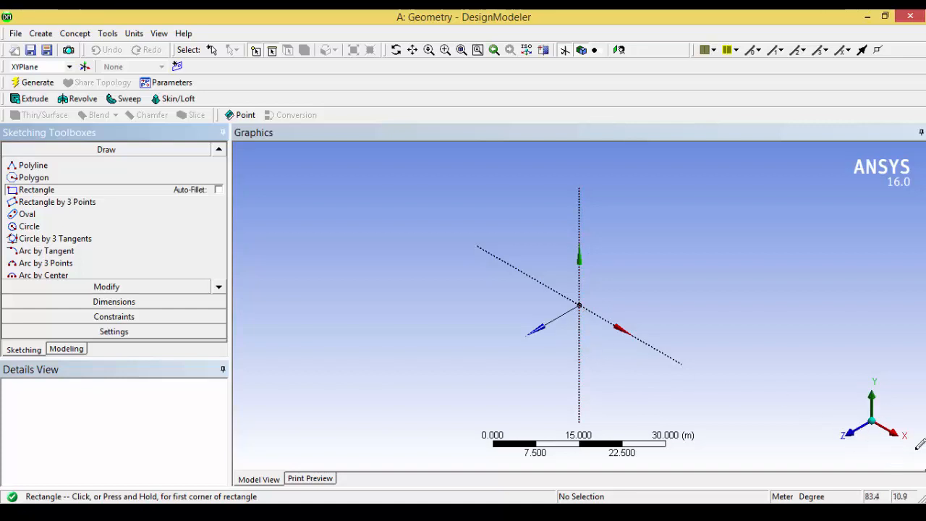
left_click(852, 439)
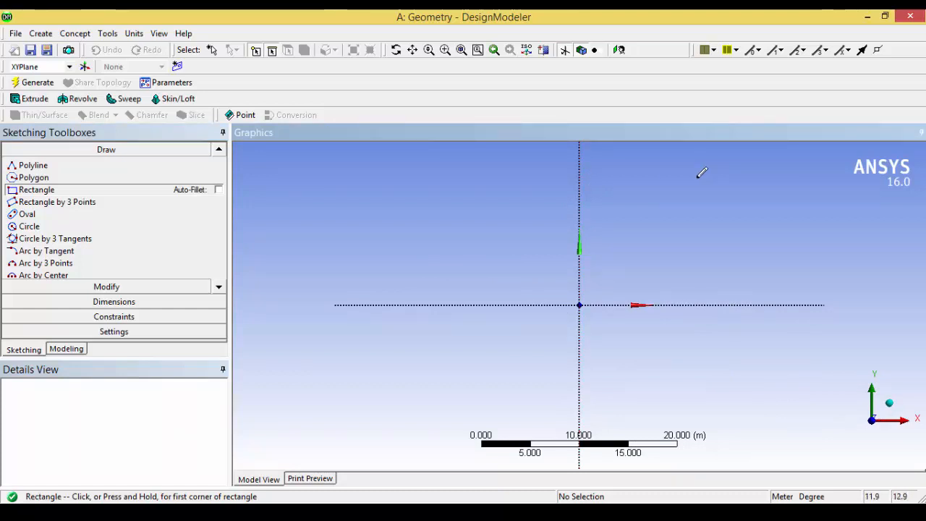
left_click(579, 305)
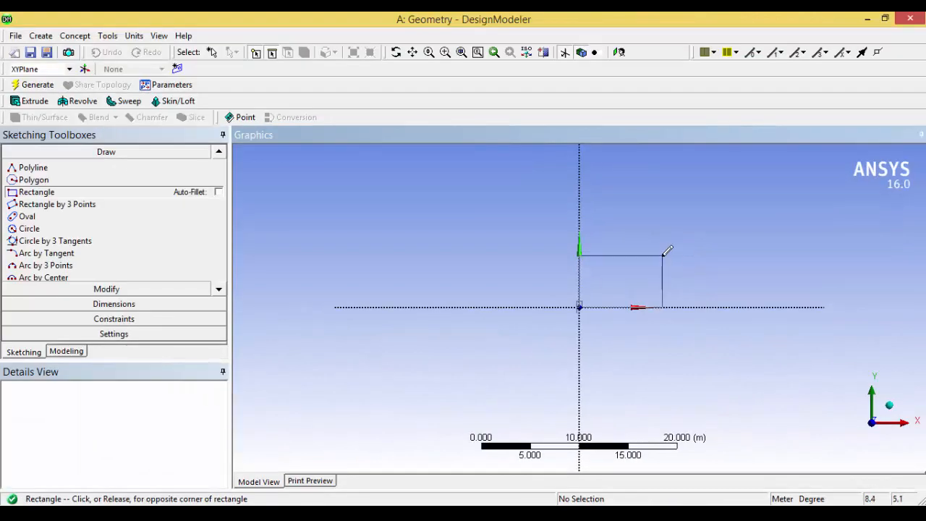
scroll(667, 251, "up", 3)
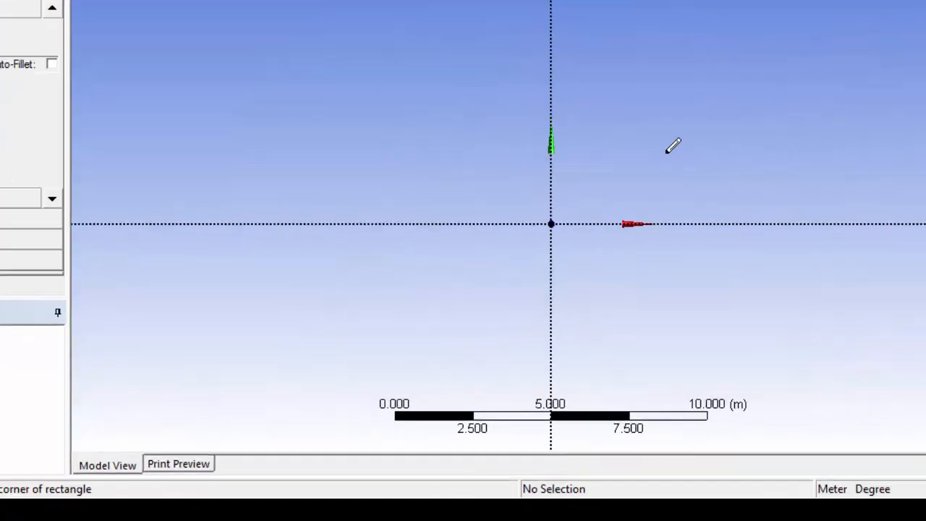
scroll(667, 252, "up", 3)
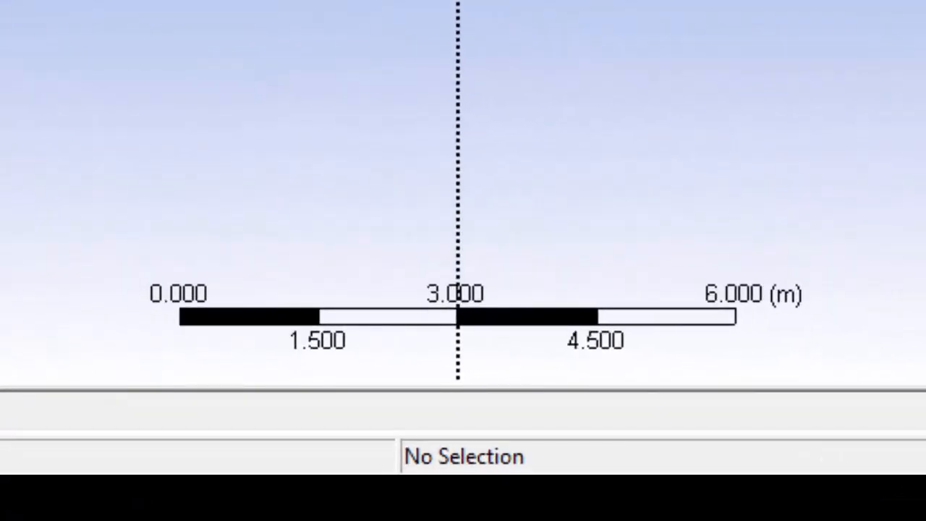
scroll(463, 196, "up", 2)
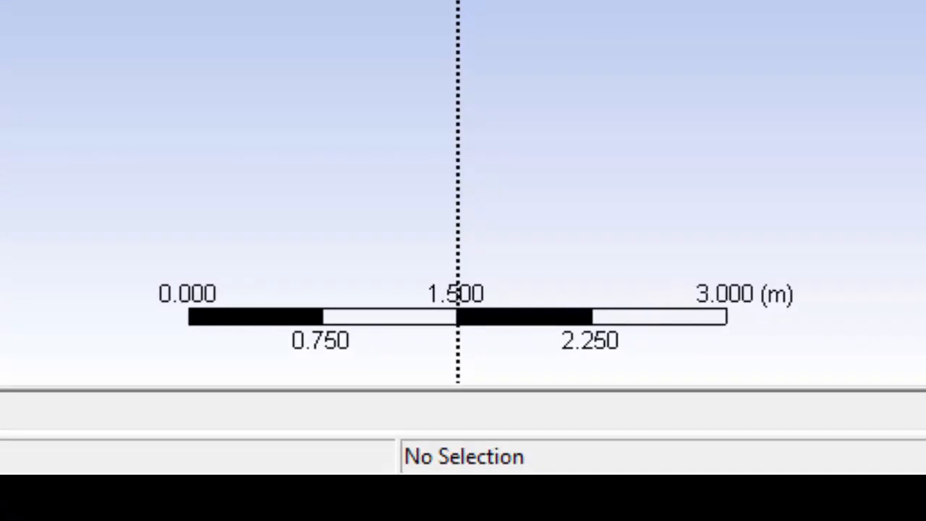
scroll(463, 195, "up", 1)
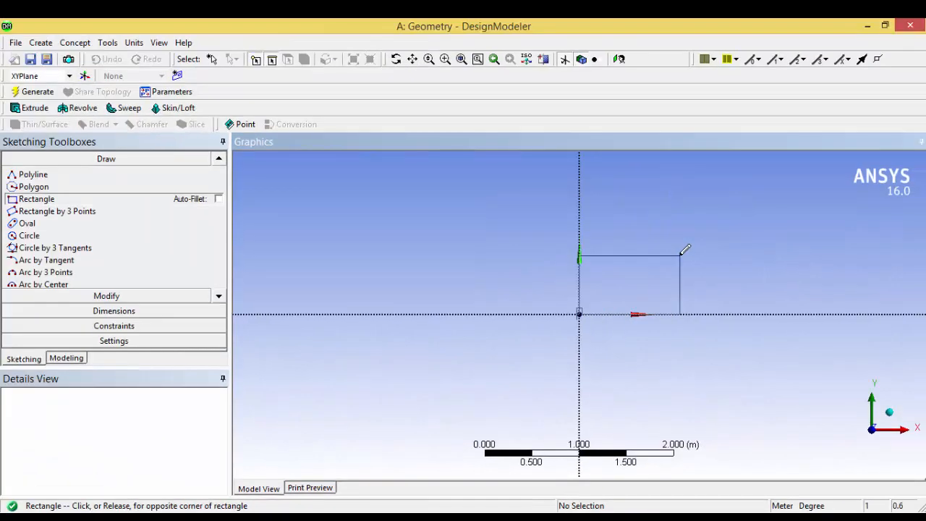
scroll(685, 250, "up", 1)
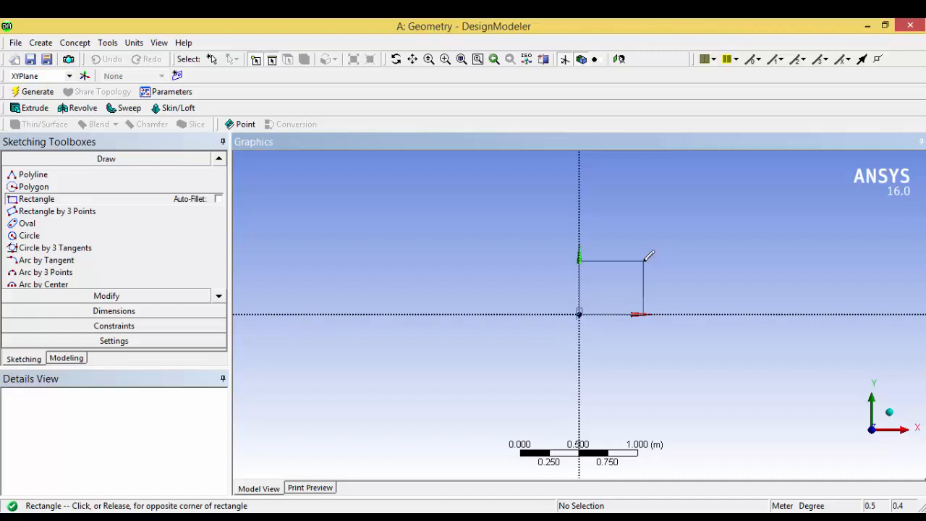
left_click(644, 260)
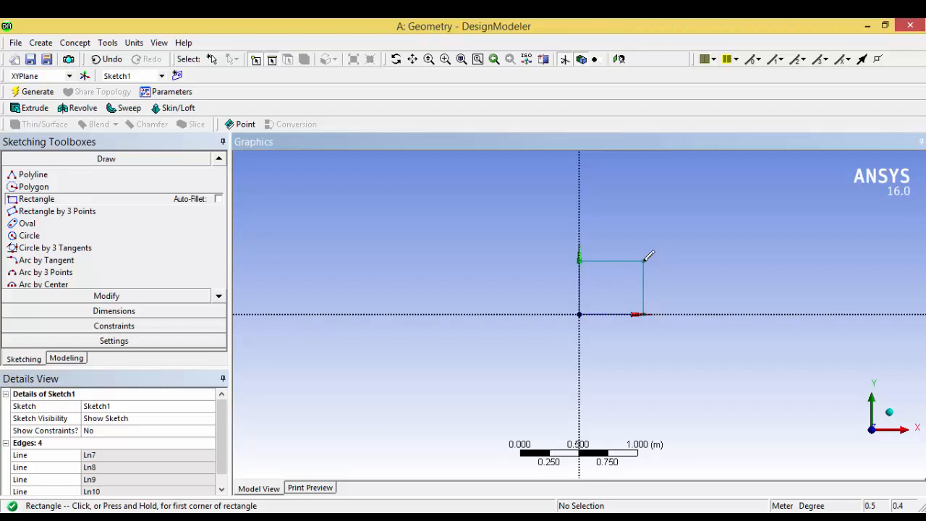
left_click(214, 434)
scroll(216, 470, "down", 1)
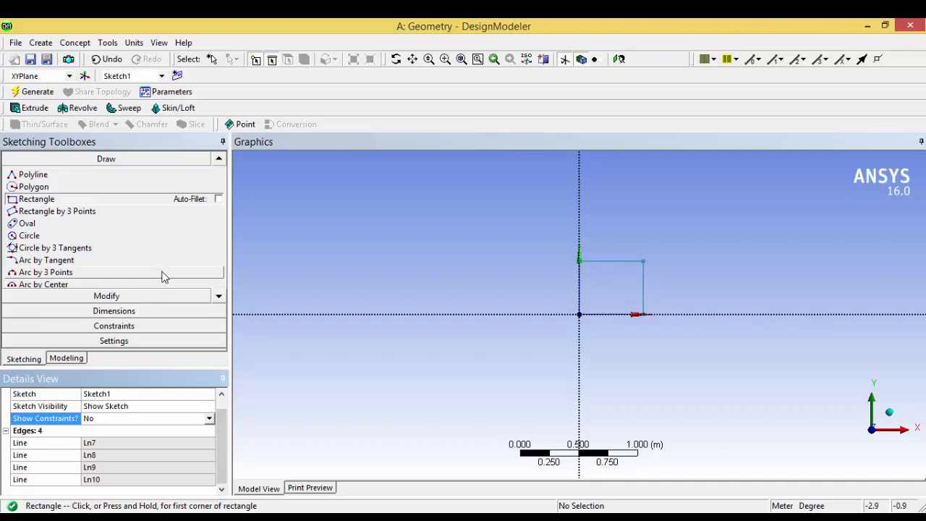
- Add a General dimension to the rectangle's lower horizontal edge and place it just below the edge
left_click(126, 311)
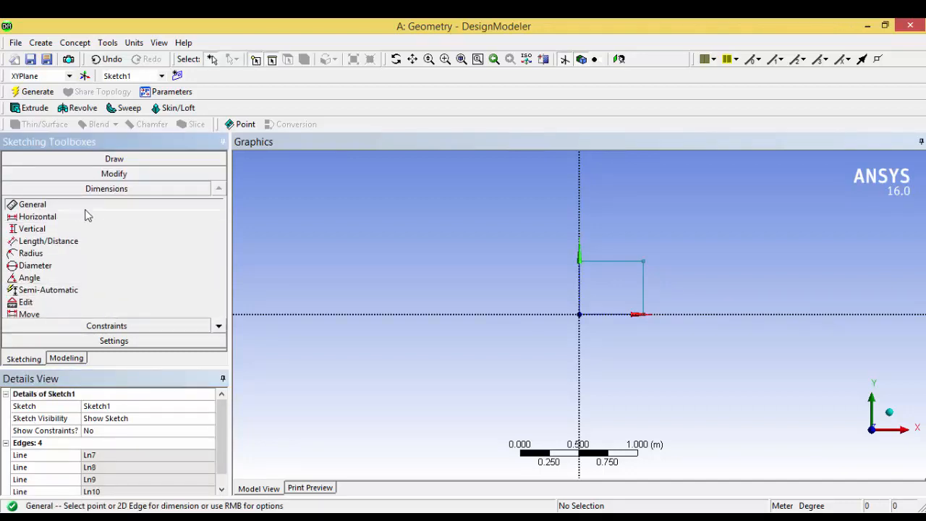
left_click(607, 318)
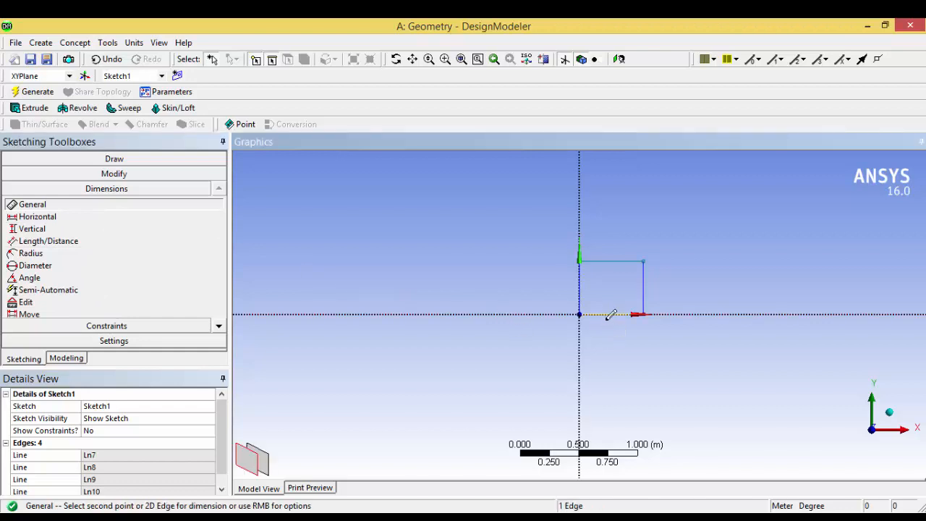
left_click(612, 333)
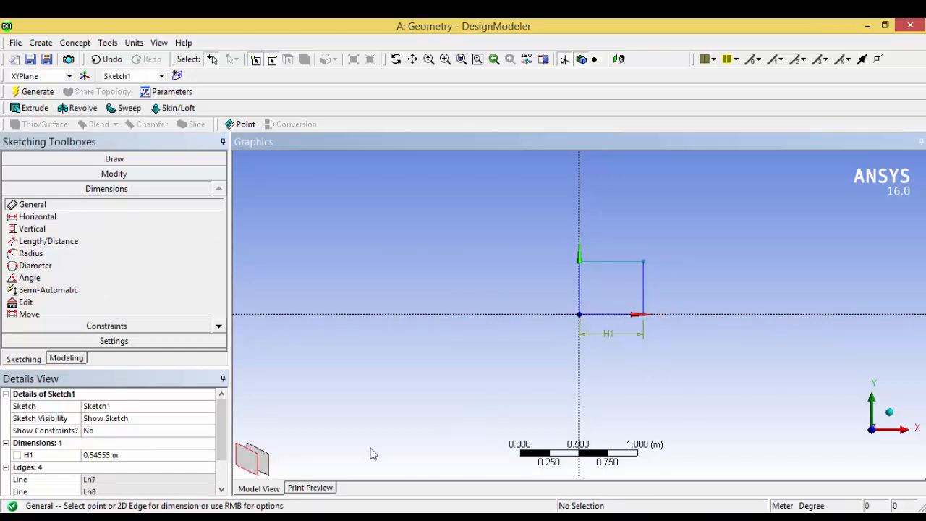
- Set the rectangle's horizontal dimension to 1 m
left_click(104, 455)
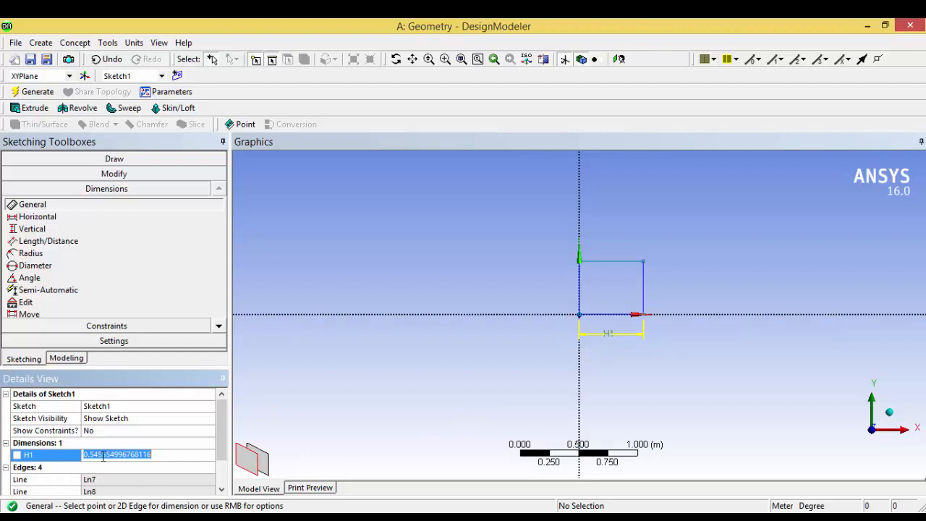
type("1")
key("Return")
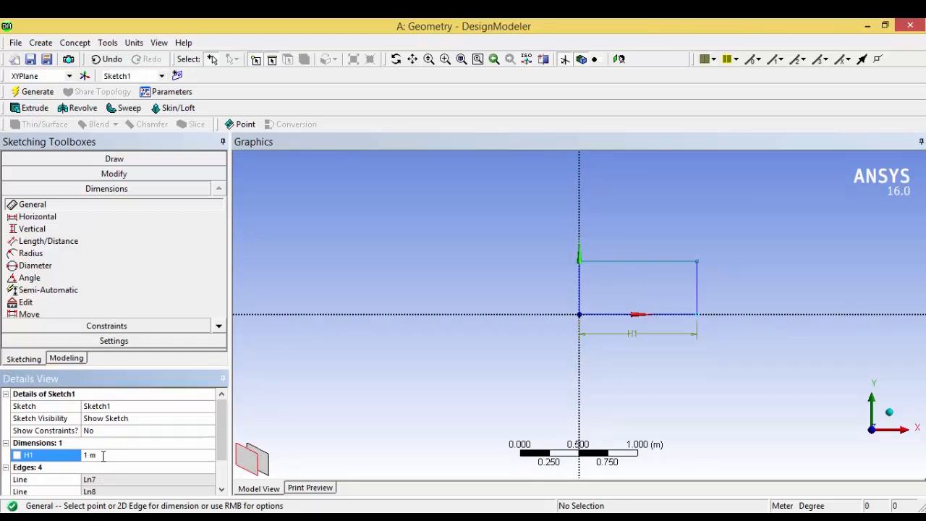
- Add a General dimension to the rectangle's vertical edge on the Y axis and set it to 0.5 m
left_click(580, 299)
left_click(562, 288)
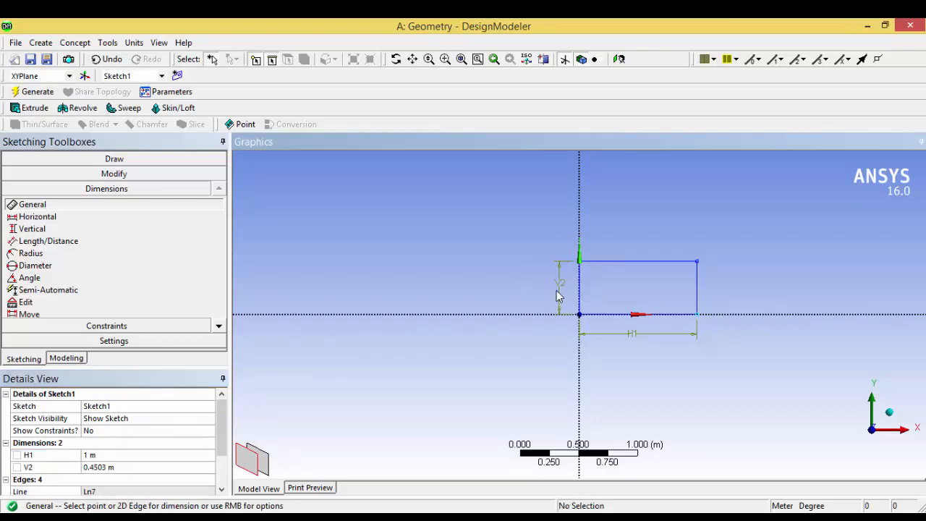
left_click(116, 467)
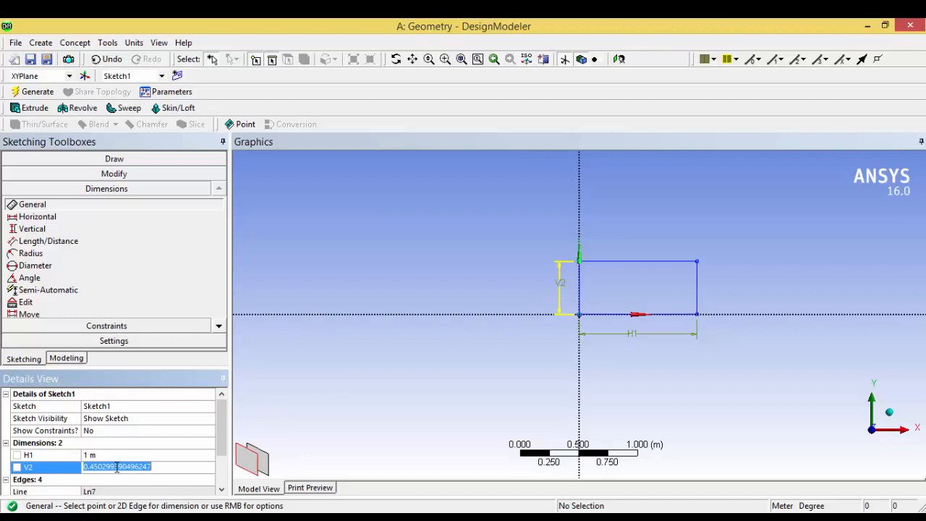
type(".5")
key("Return")
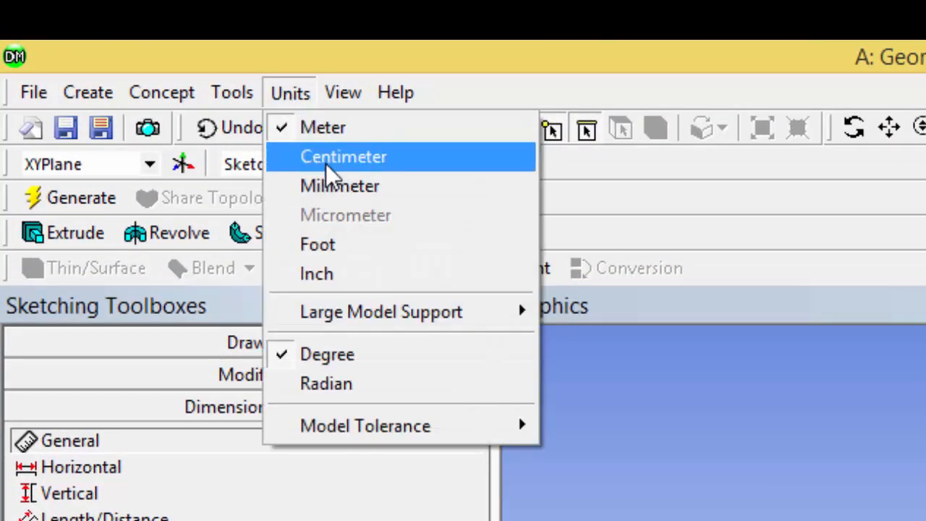
- Switch the length units to millimeters and fit the whole sketch in view
left_click(357, 189)
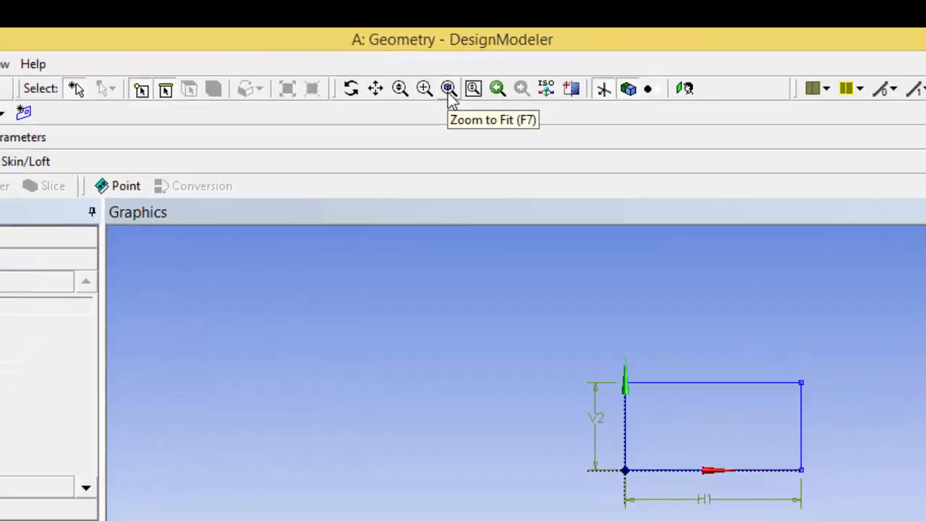
left_click(448, 88)
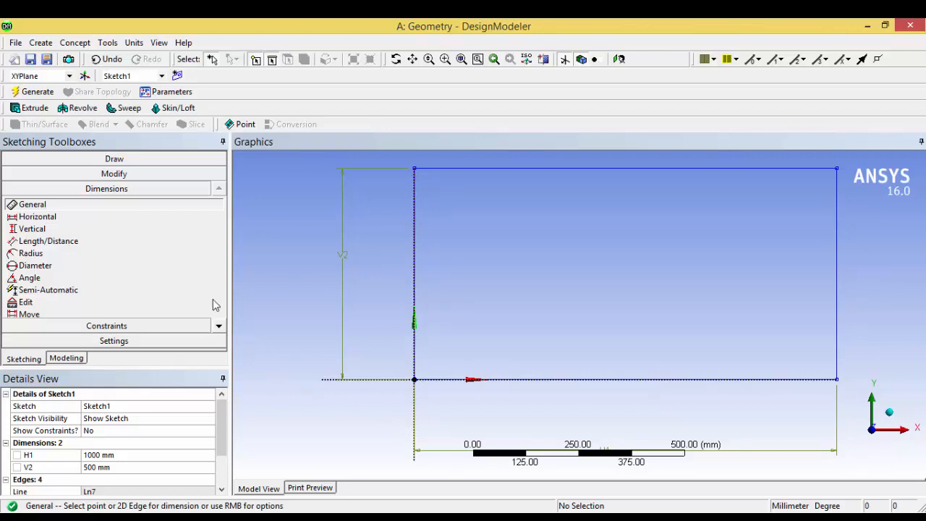
- Draw two circles inside the rectangle at mid-height: one about 120 mm in diameter near the left edge and a smaller one near the right edge
left_click(116, 159)
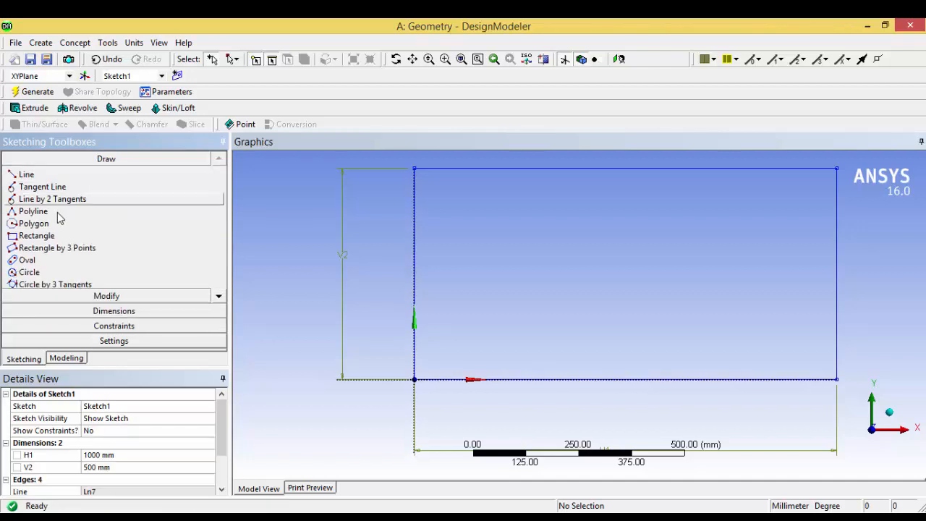
left_click(56, 272)
left_click(505, 275)
left_click(480, 278)
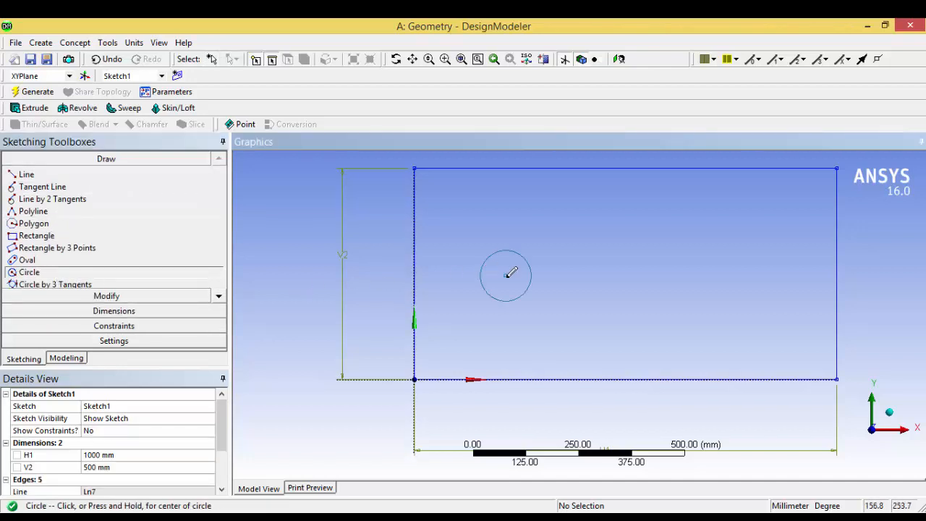
left_click(776, 277)
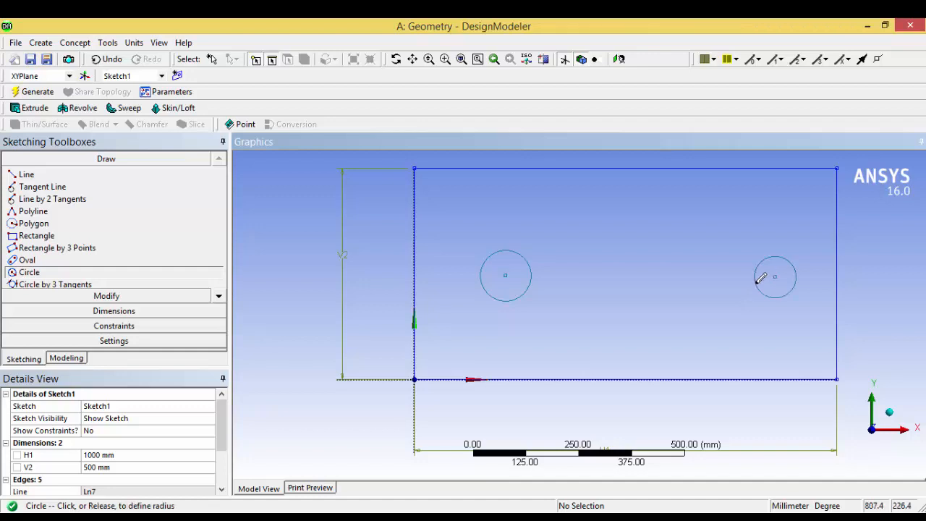
left_click(761, 278)
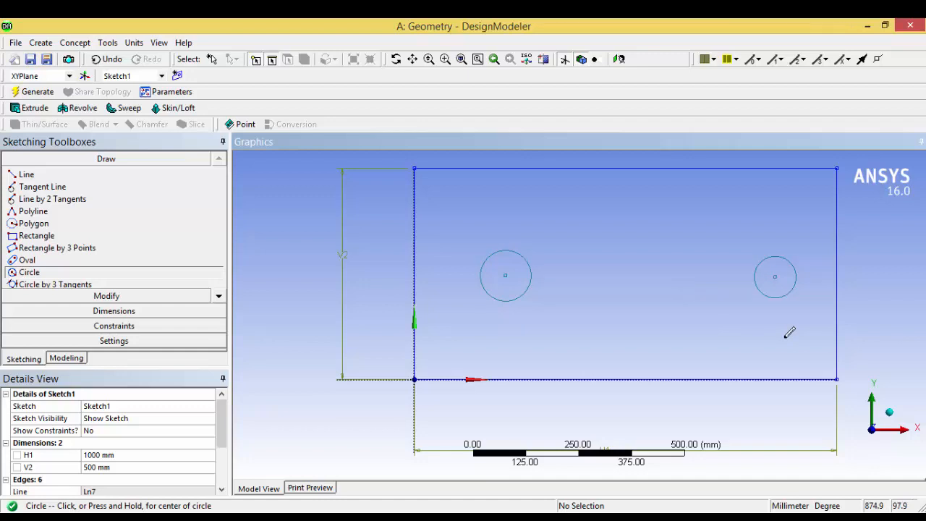
- Apply an Equal Radius constraint between the left and right circles, selecting the left circle first
left_click(136, 328)
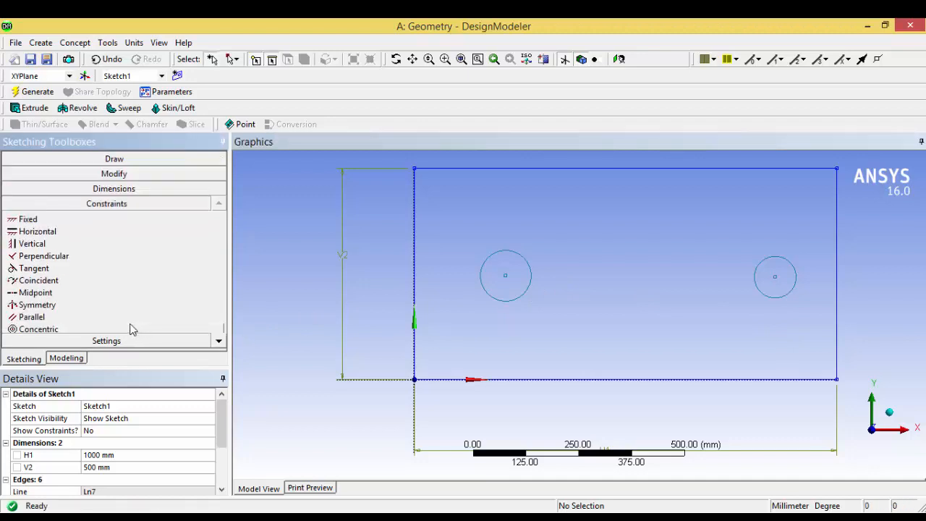
left_click(219, 341)
left_click(218, 341)
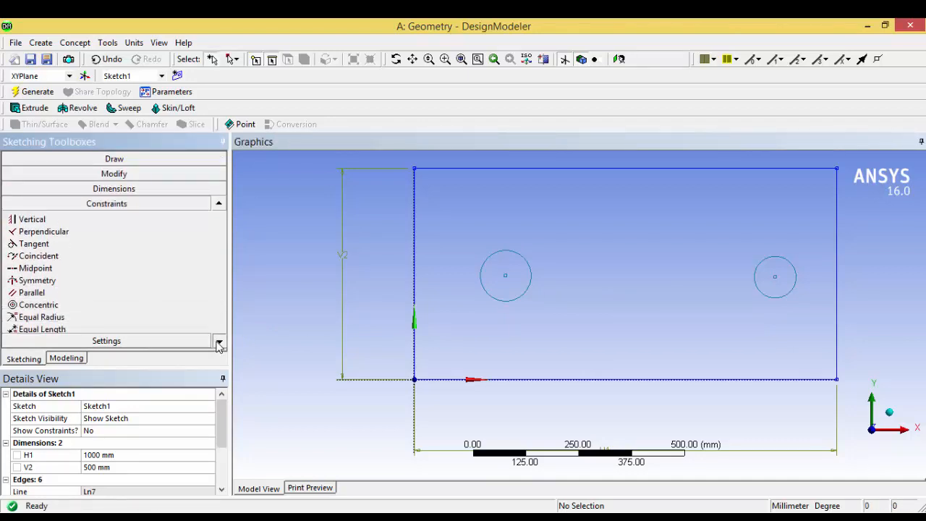
left_click(218, 341)
left_click(219, 342)
left_click(219, 341)
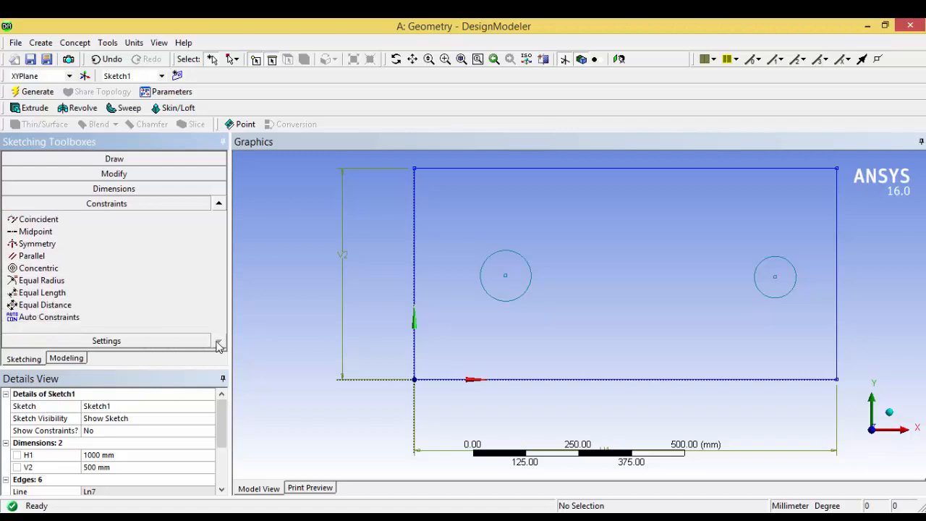
left_click(42, 280)
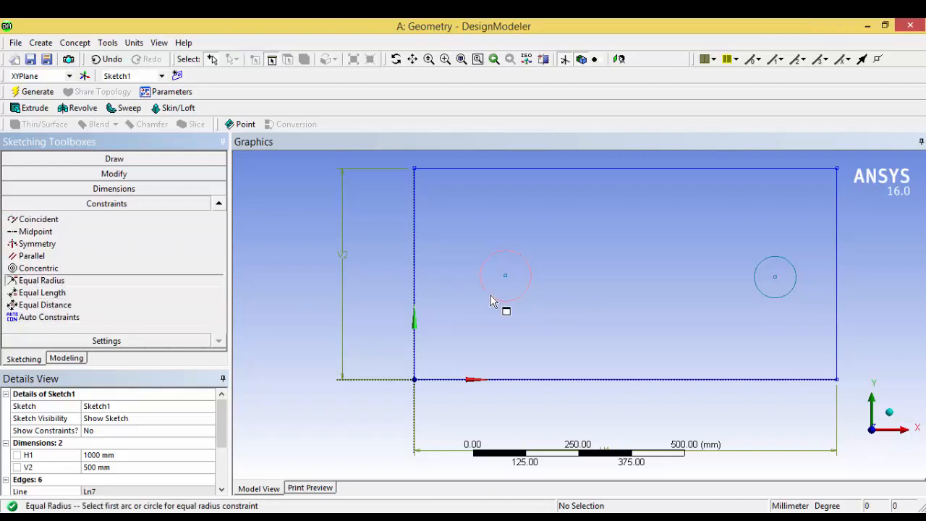
left_click(514, 305)
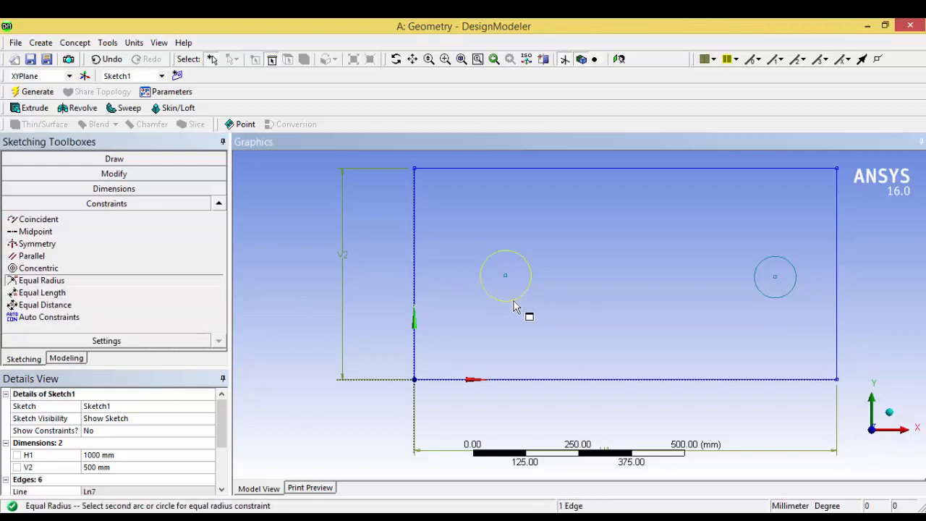
left_click(790, 299)
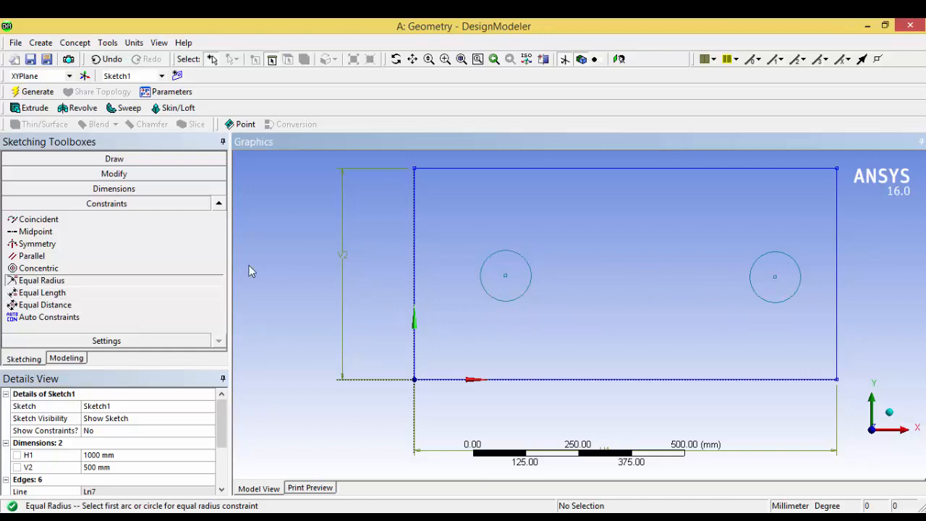
- Add a General diameter dimension to the left circle, try 50 mm and settle on 100 mm
left_click(112, 189)
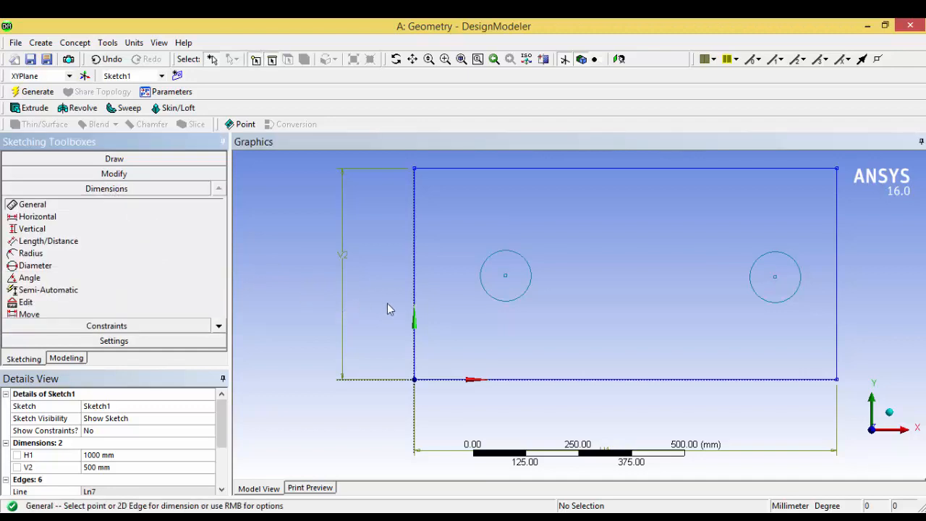
left_click(529, 271)
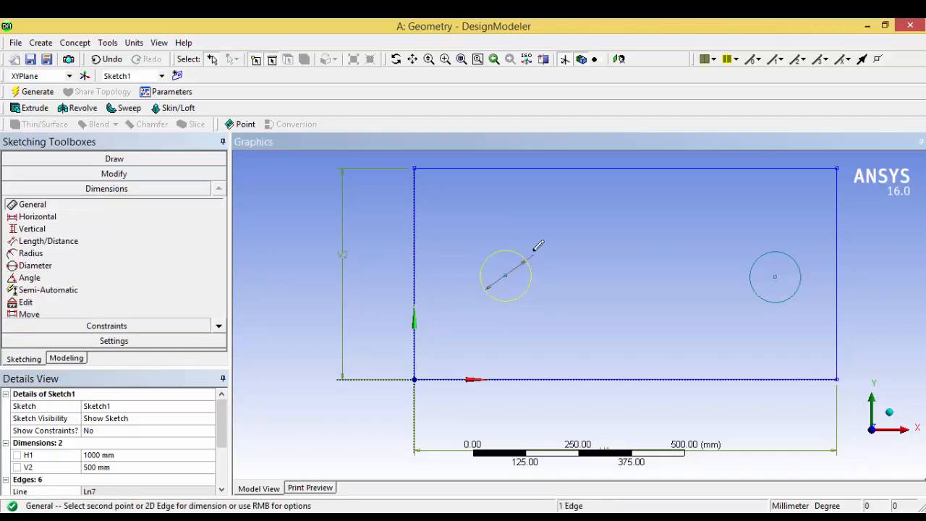
left_click(545, 247)
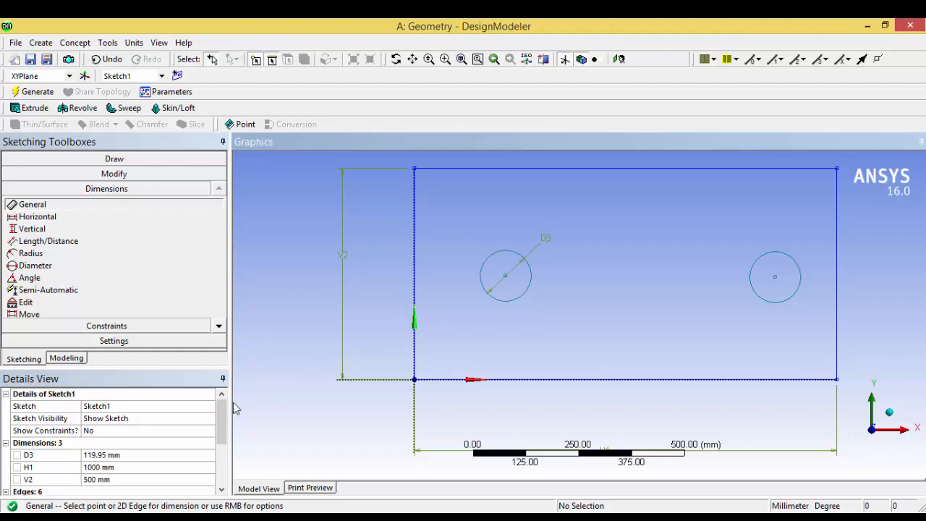
left_click(102, 455)
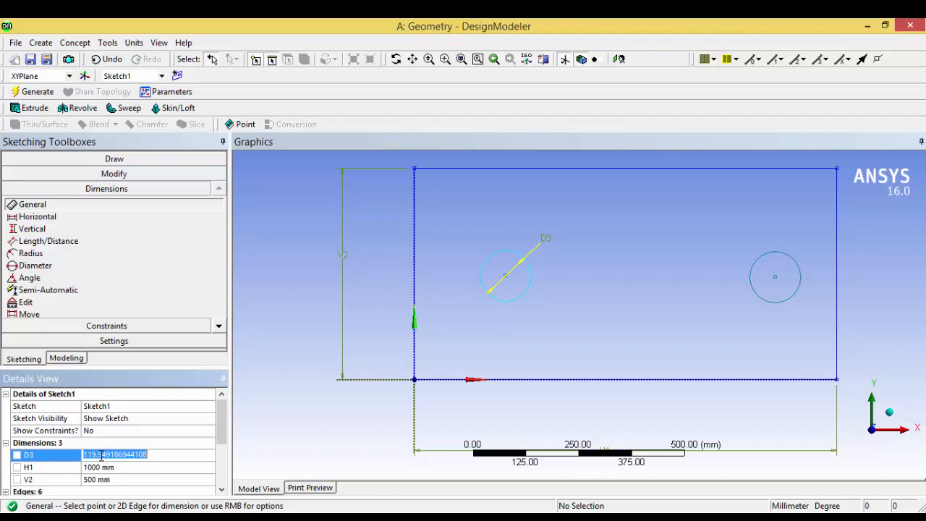
type("50")
key("Return")
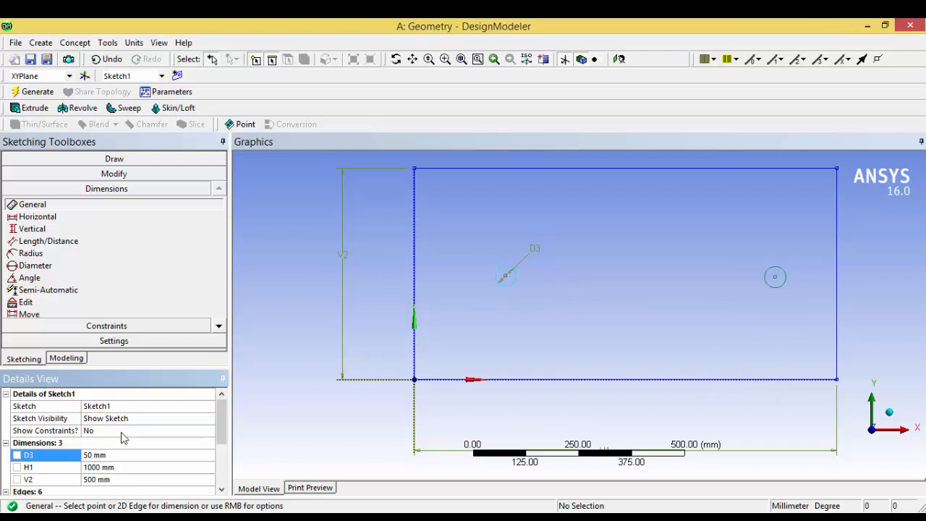
left_click(89, 455)
key("Return")
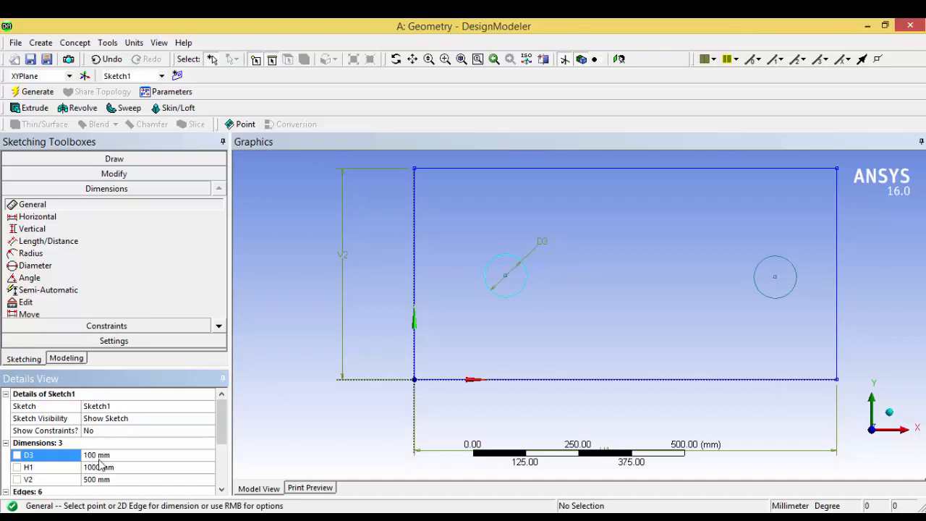
- Examine the sketch's list of edges and the left circle's details, including its constraint status and centre coordinates
left_click_drag(215, 411, 234, 472)
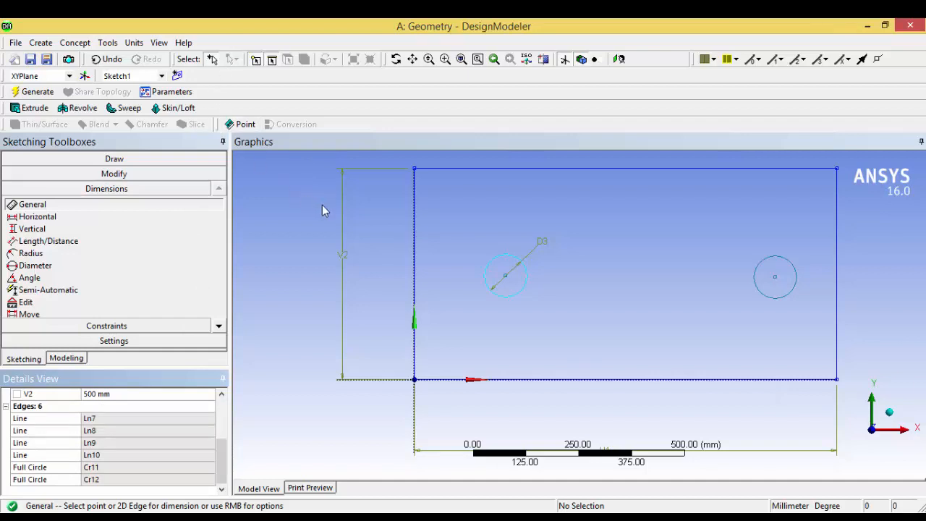
left_click(212, 60)
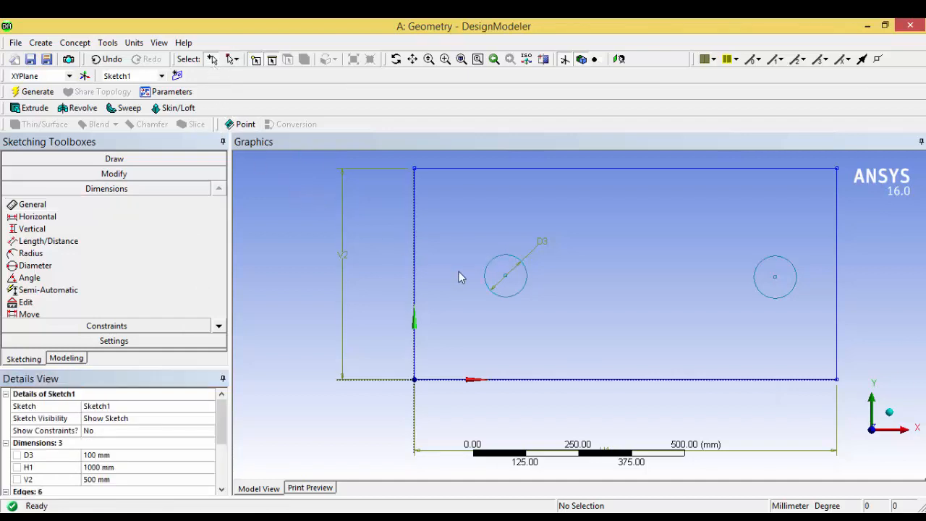
left_click(493, 275)
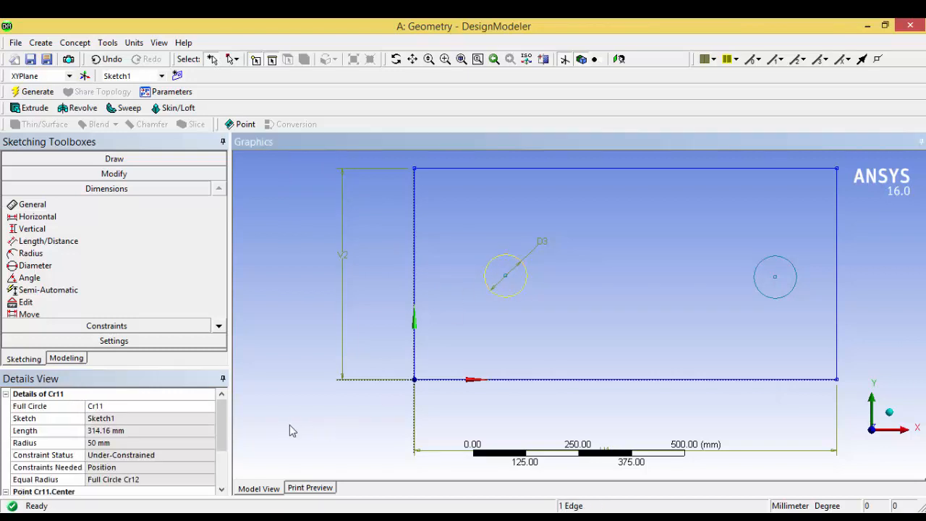
left_click_drag(223, 414, 224, 439)
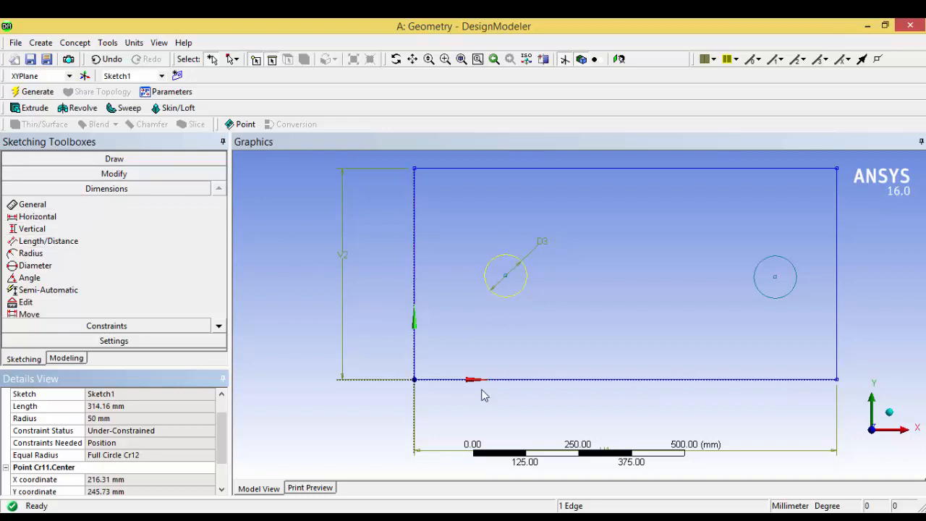
- Dimension the vertical distance from the rectangle's lower edge to the left circle's centre and set it to 250 mm
left_click(76, 203)
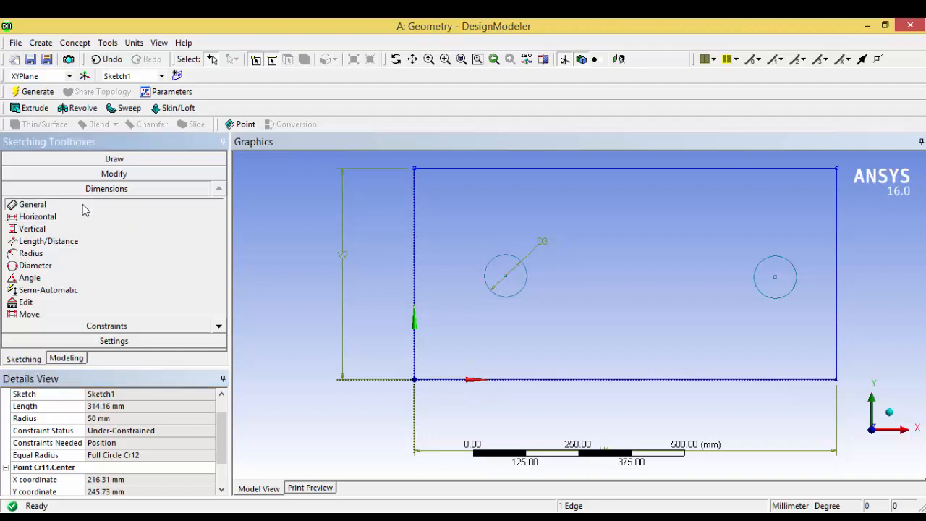
left_click(511, 286)
left_click(511, 381)
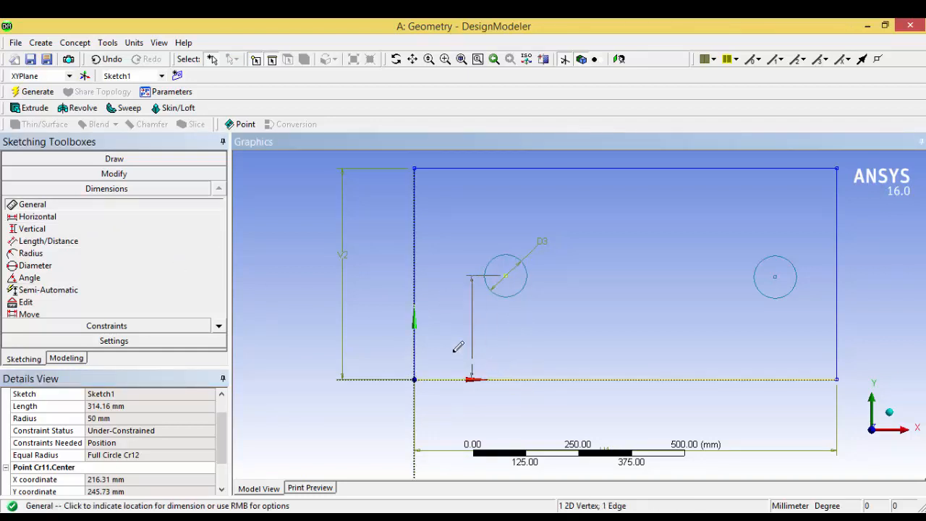
left_click(385, 318)
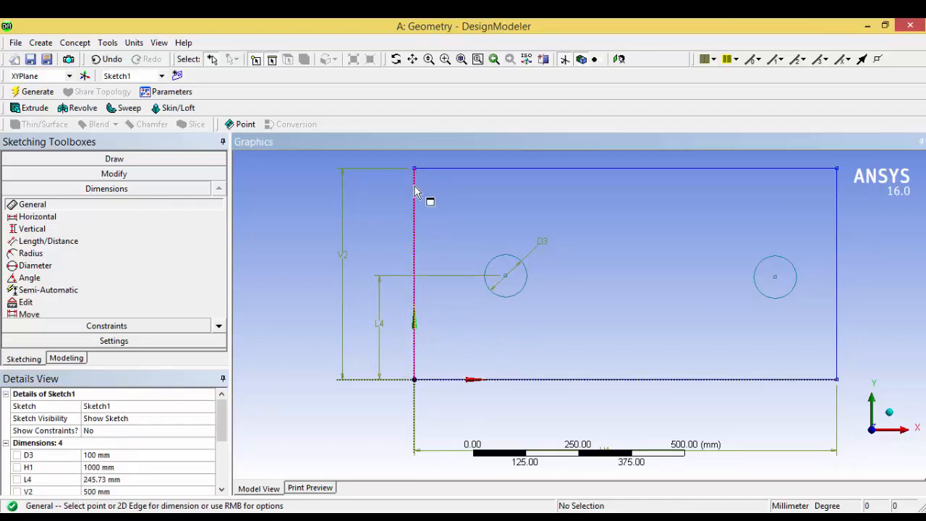
left_click(104, 480)
type("250")
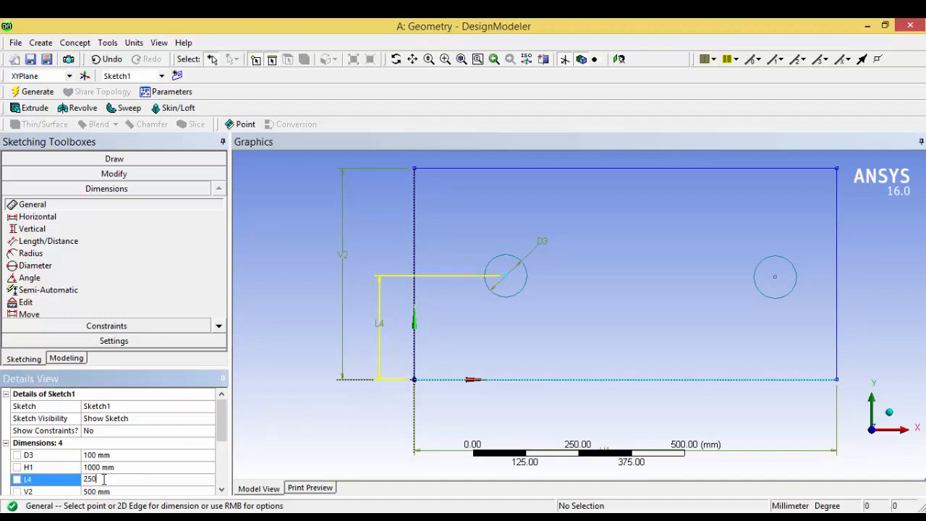
key("Return")
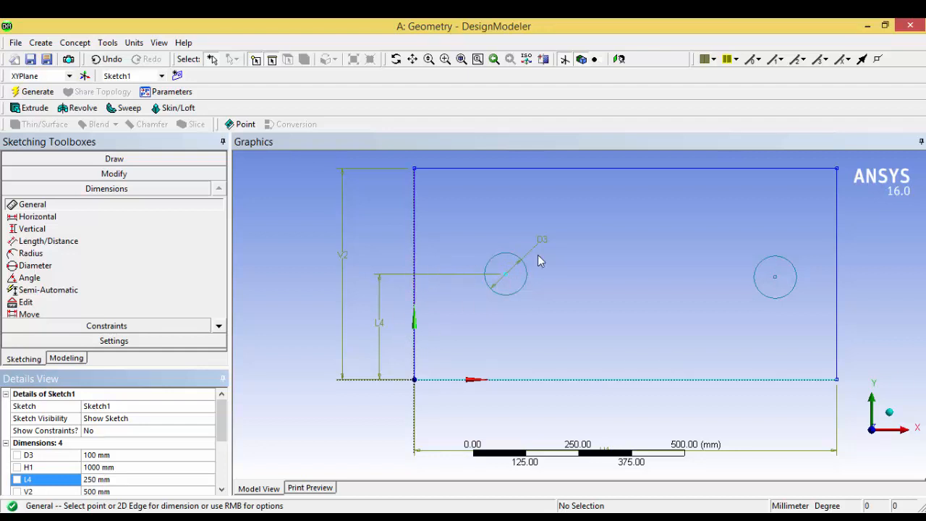
- Dimension the horizontal distance from the rectangle's left edge to the left circle's centre, set it to 200 mm, and check the circle's constraint status
mouse_move(221, 420)
left_mouse_down()
mouse_move(224, 454)
mouse_move(222, 397)
left_mouse_up()
left_click(507, 279)
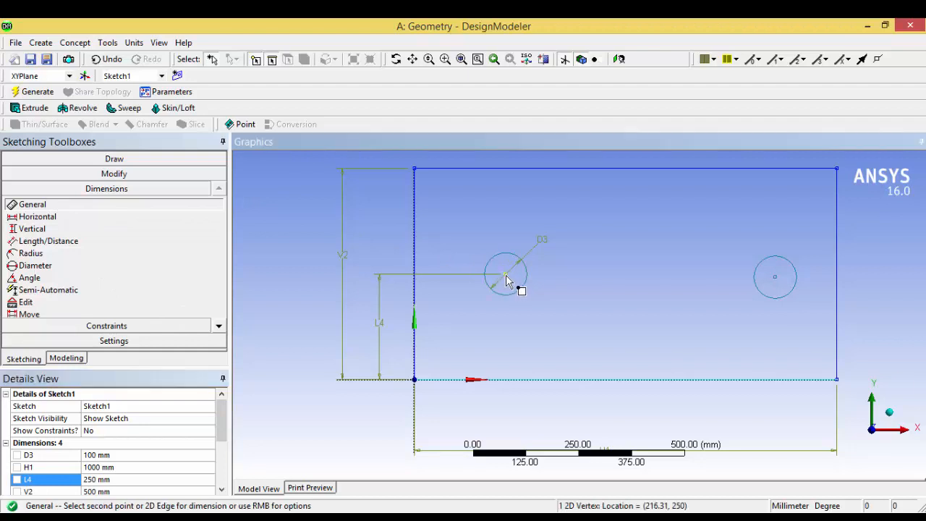
left_click(420, 259)
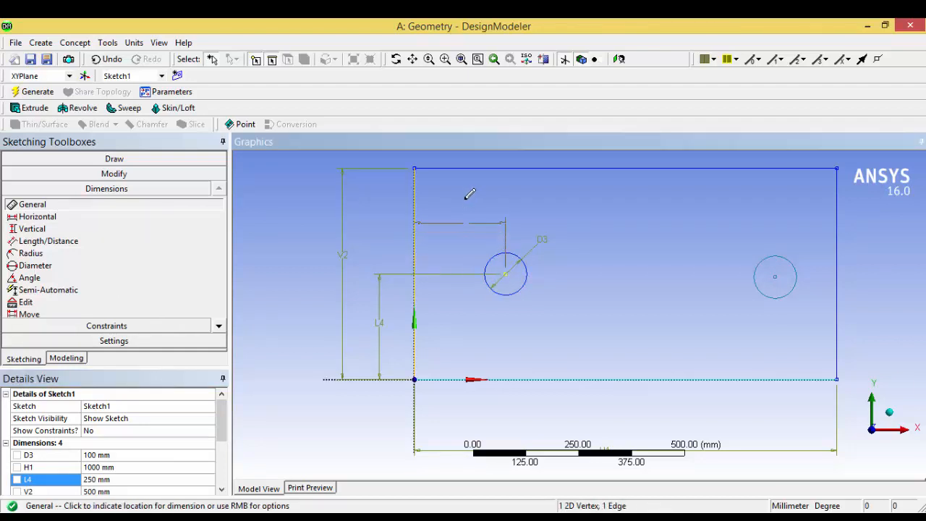
left_click(462, 159)
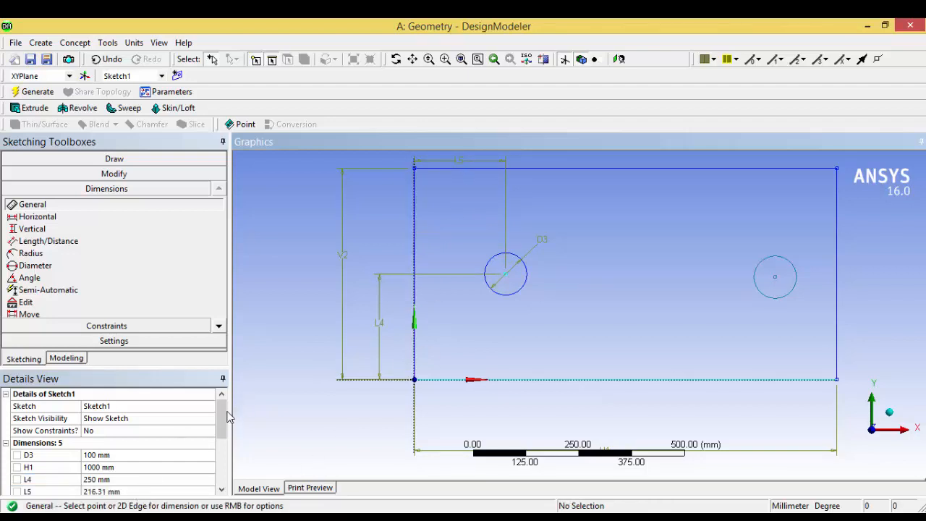
left_click_drag(225, 416, 227, 432)
left_click(122, 468)
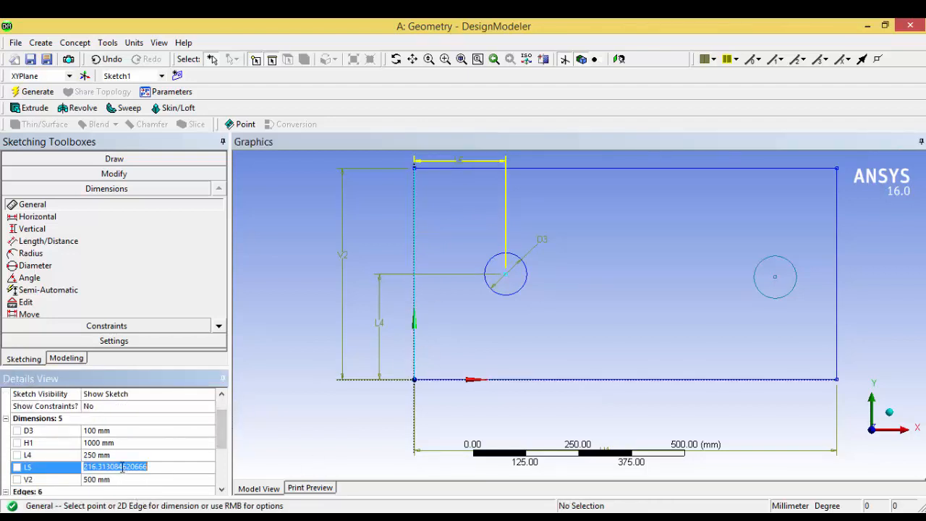
type("2")
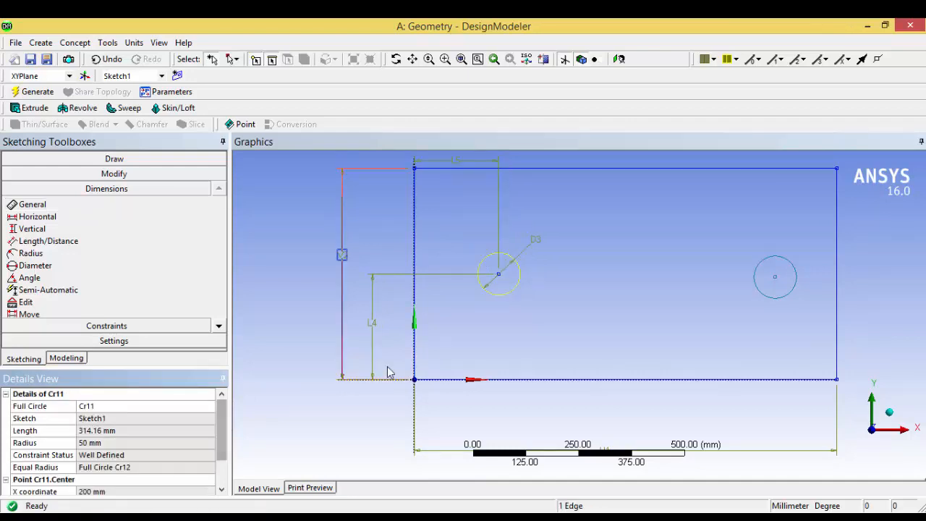
left_click(535, 240)
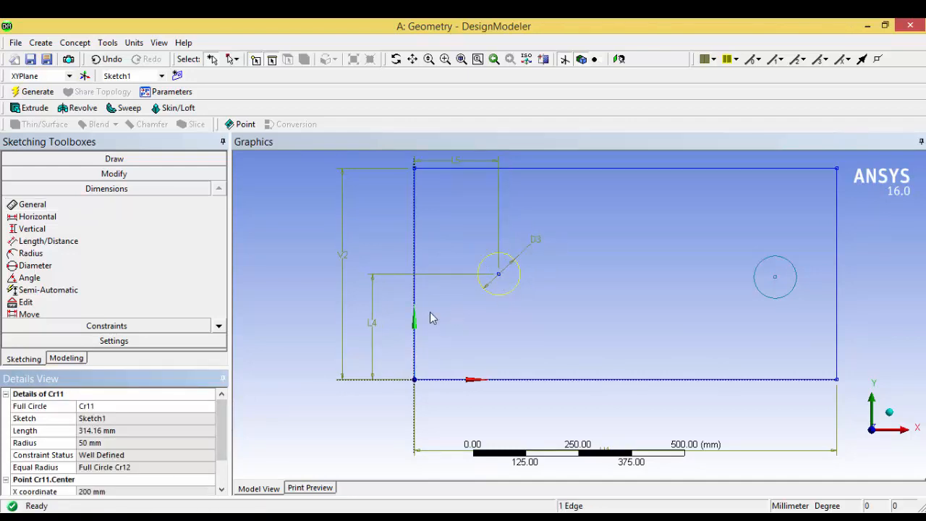
scroll(217, 442, "down", 1)
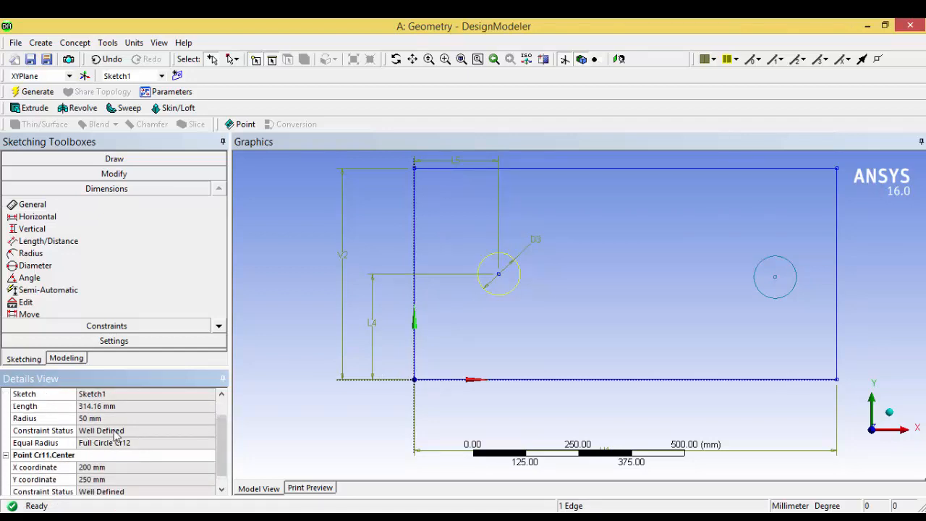
- Sketch a three-sided polygon with sides about 232 mm long in the upper area between the two circles
left_click(219, 192)
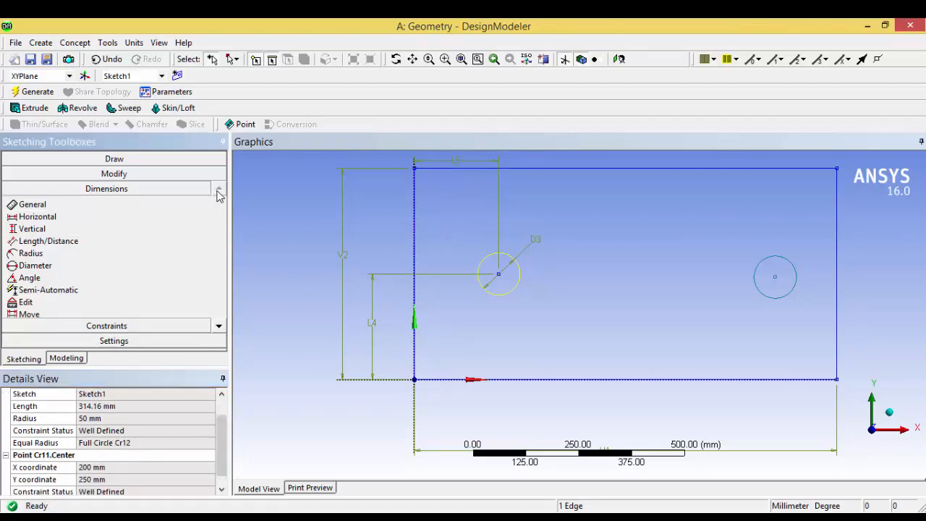
left_click(164, 161)
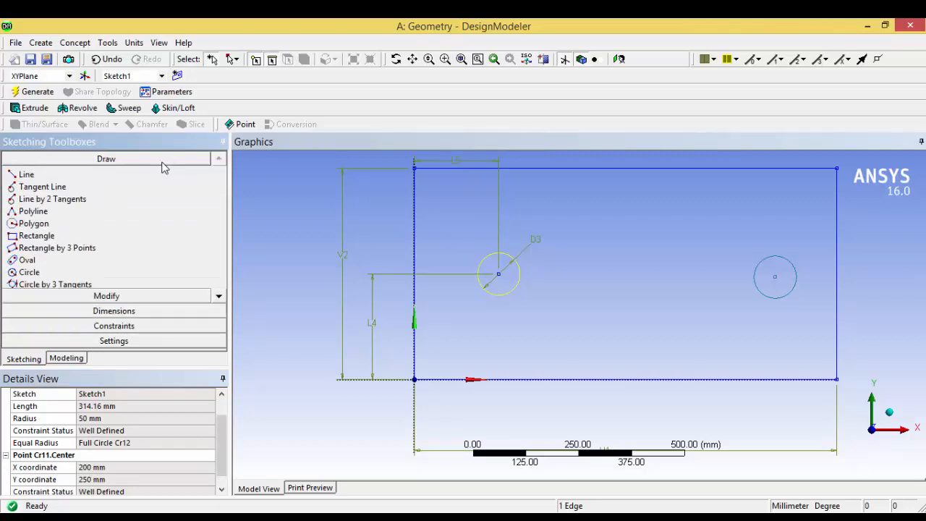
left_click(81, 226)
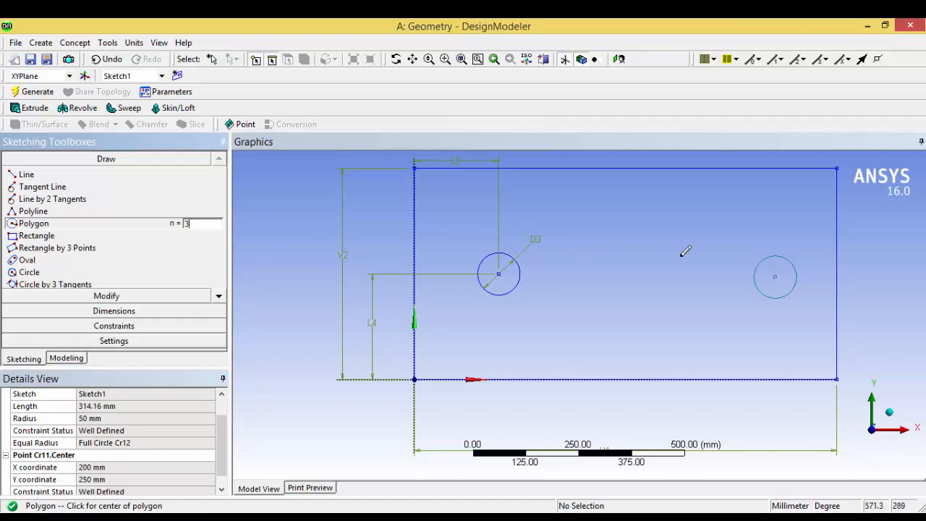
left_click(624, 232)
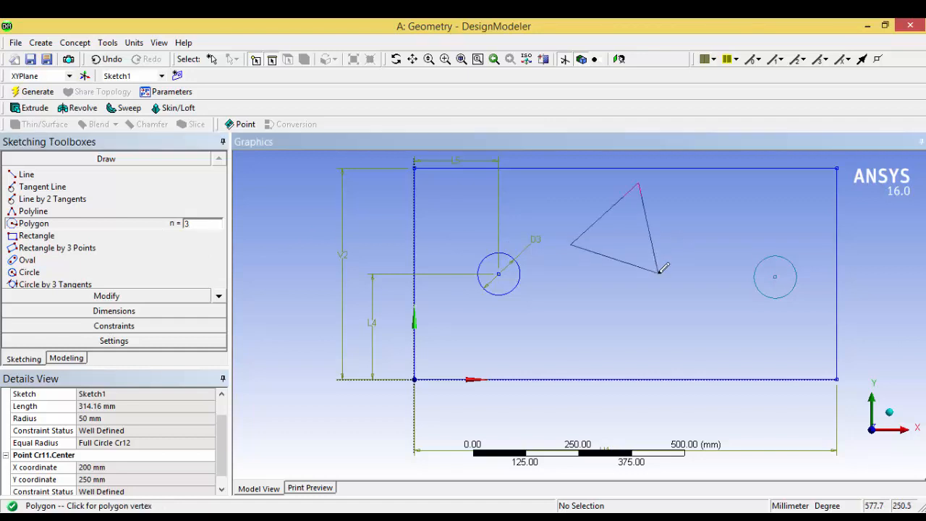
left_click(661, 275)
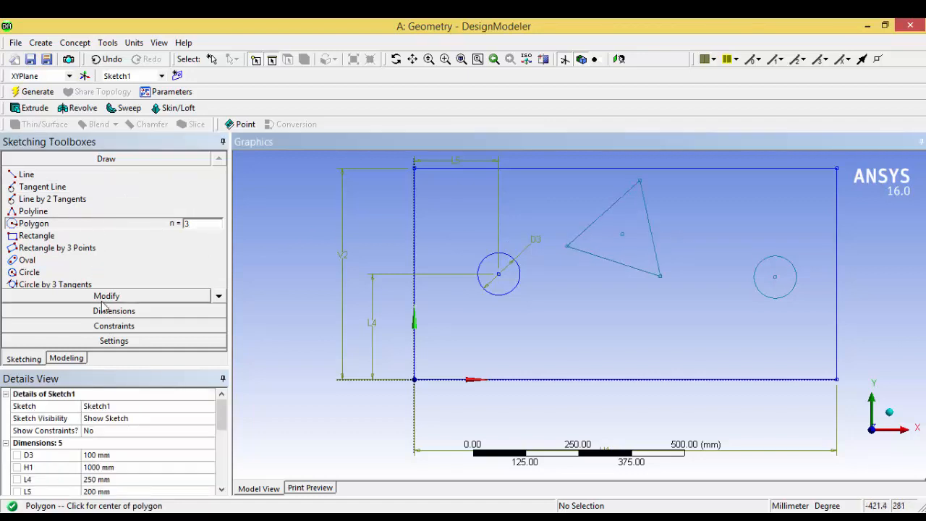
- Add a General dimension to the triangle's right side and set its length to 200 mm
left_click(134, 310)
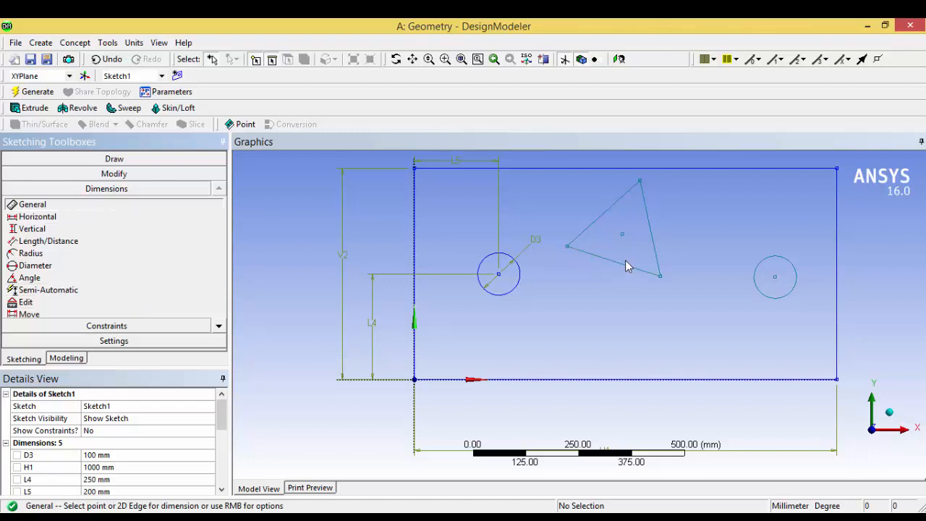
left_click(656, 253)
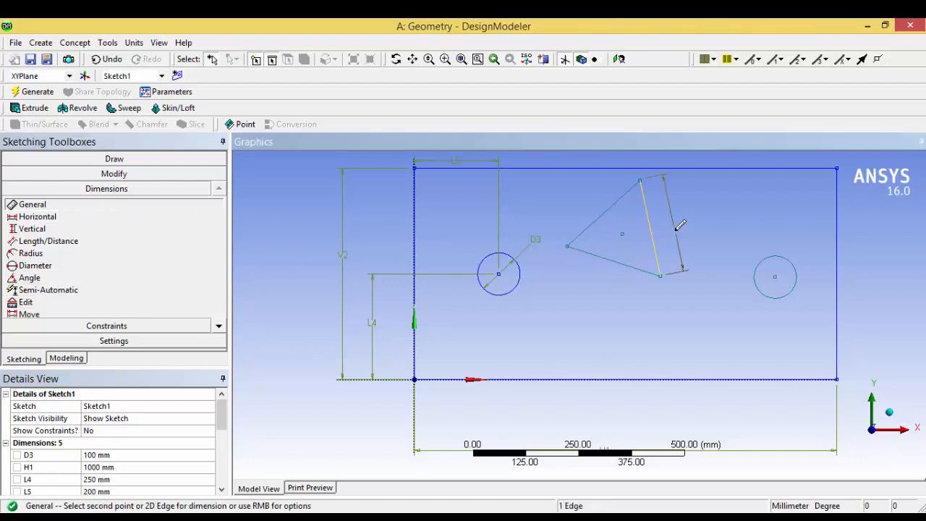
left_click(677, 229)
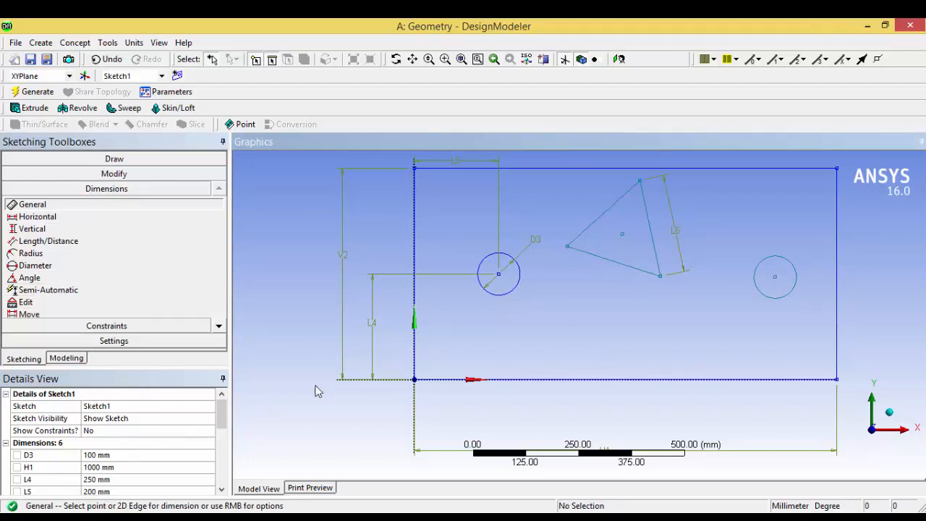
scroll(220, 425, "down", 2)
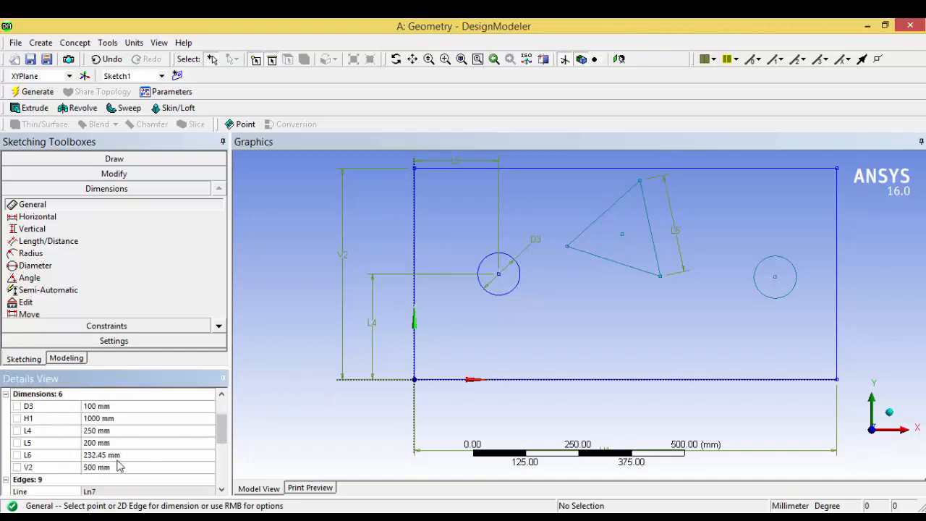
left_click(114, 456)
type("200")
key("Return")
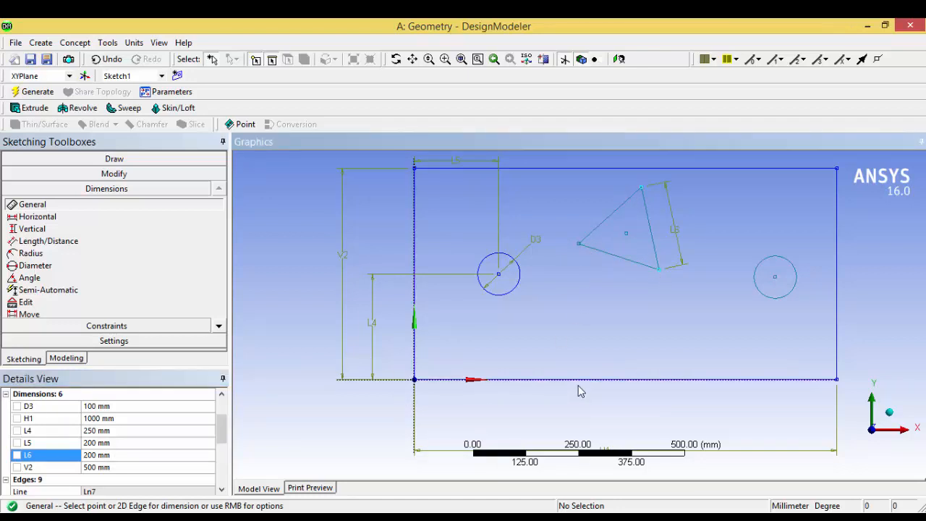
- Apply a Parallel constraint between the triangle's lower side and the rectangle's bottom edge
left_click(142, 327)
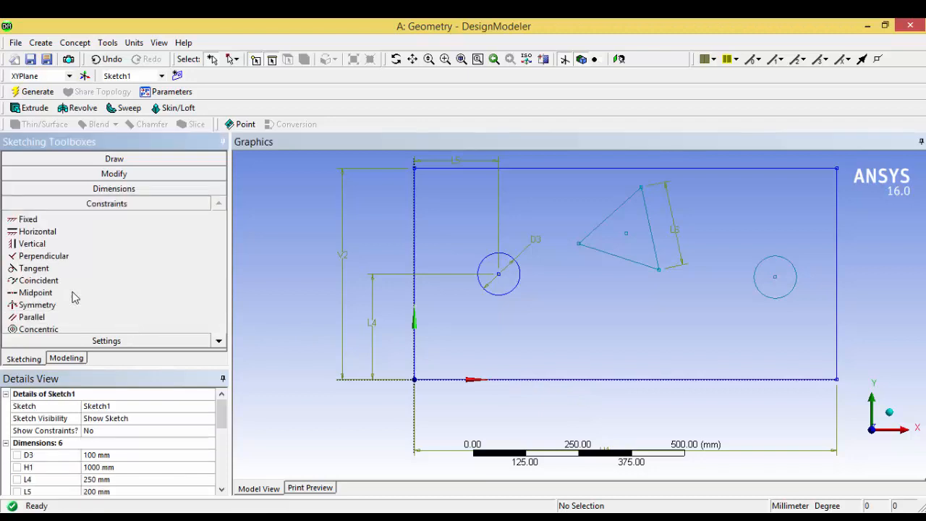
left_click(58, 317)
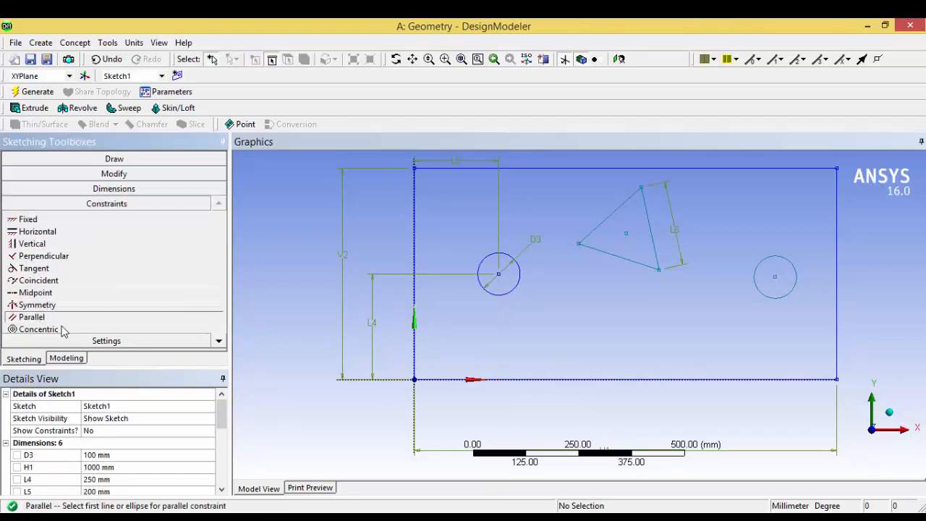
left_click(619, 265)
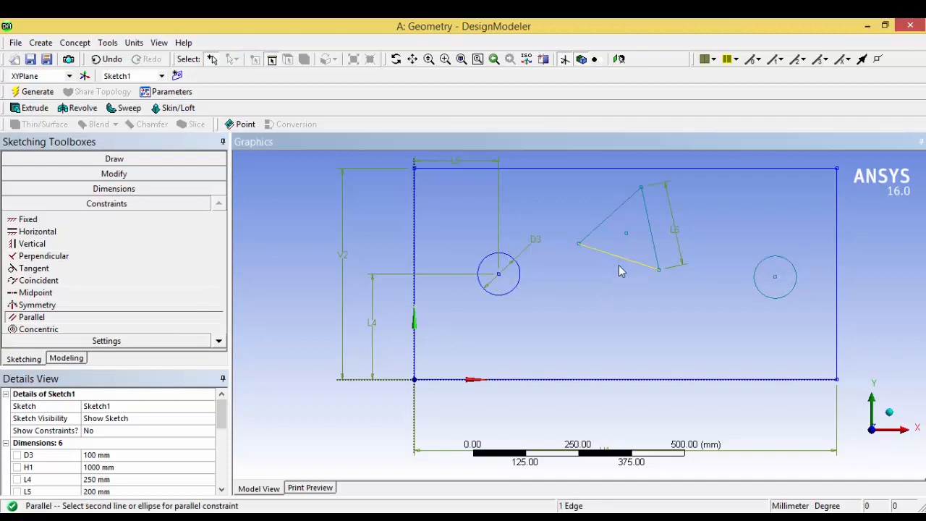
left_click(634, 381)
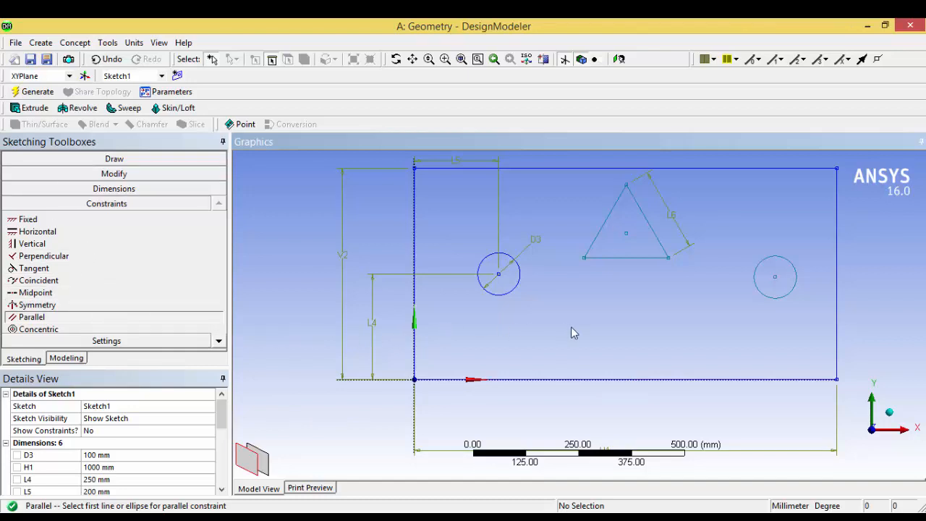
- Sketch a slightly tilted oval with straight sides about 230 mm long below the triangle, inside the rectangle
left_click(110, 160)
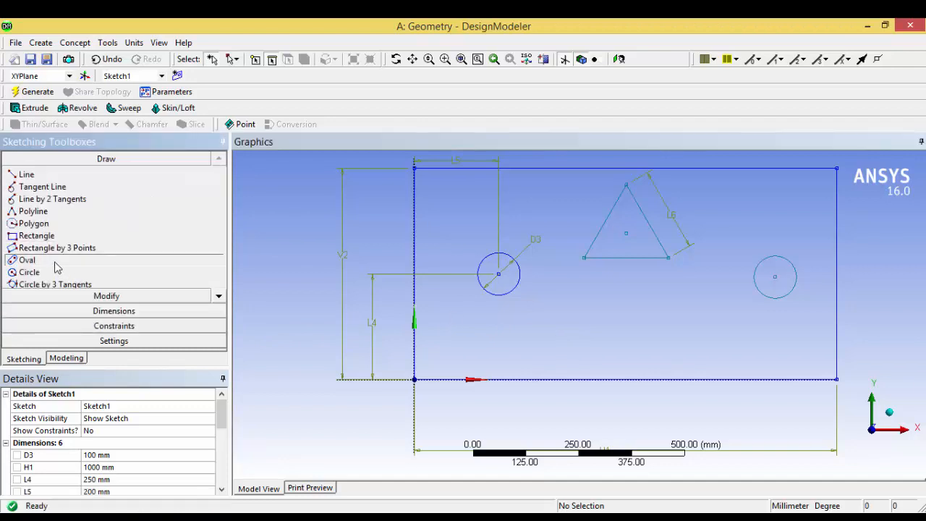
left_click(55, 262)
left_click(539, 330)
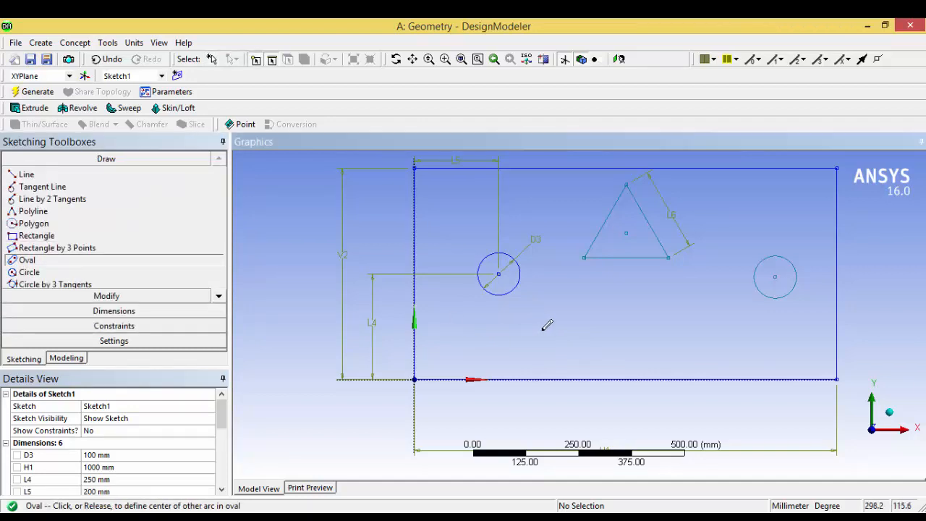
left_click(635, 326)
left_click(647, 330)
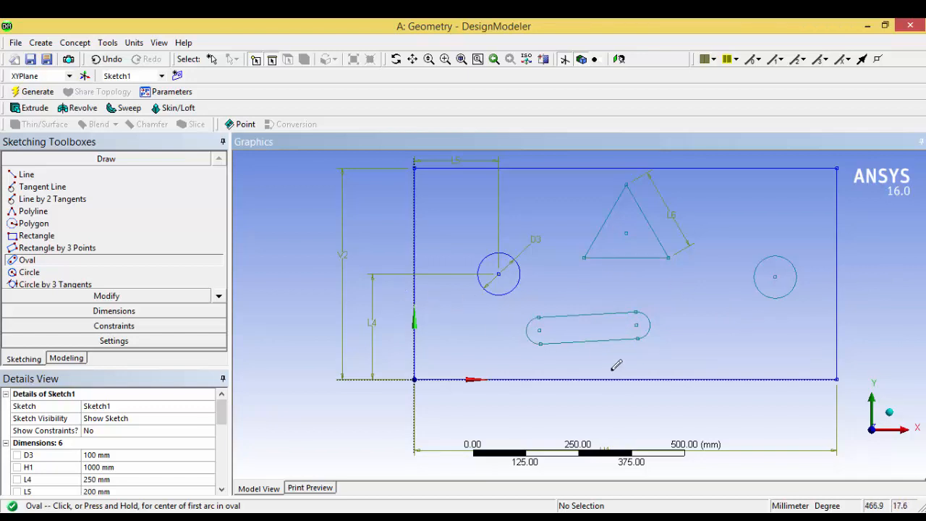
- Sketch a second three-sided polygon overlapping the oval's right end, with its base parallel to the oval's straight sides
left_click(44, 224)
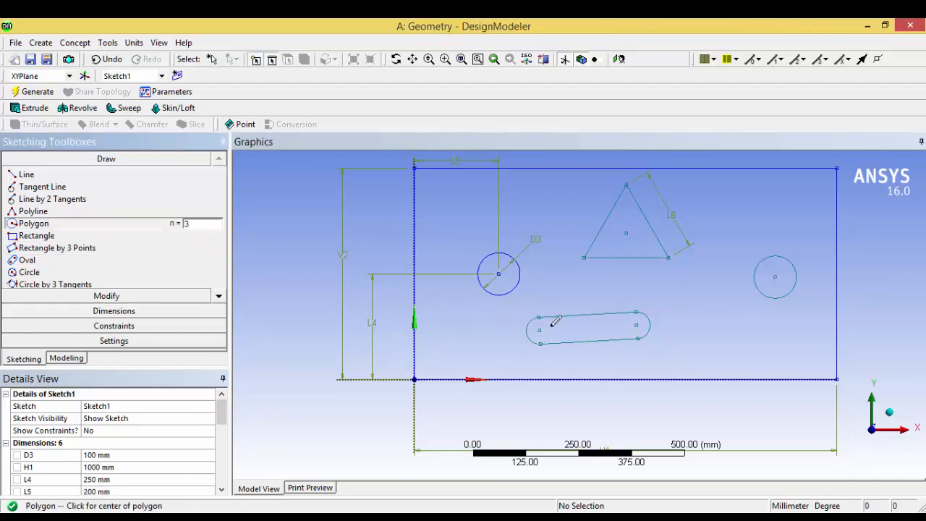
left_click(656, 319)
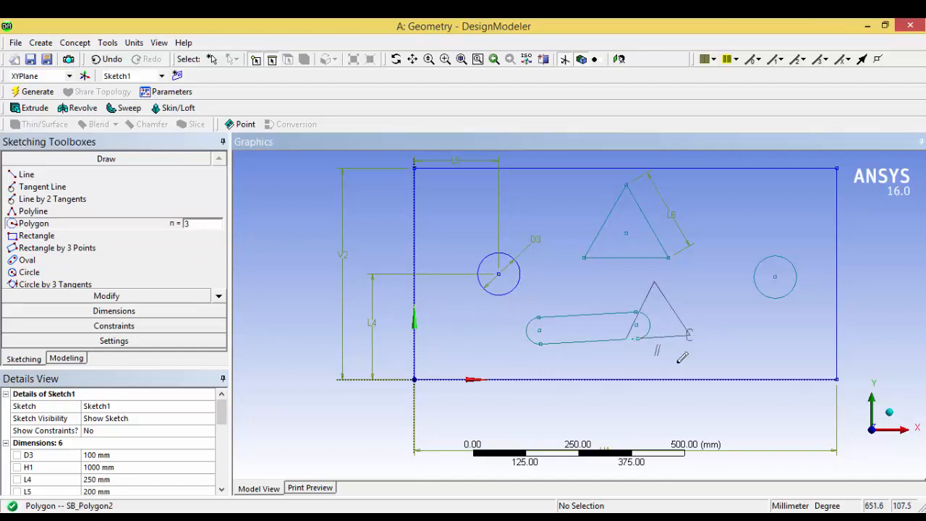
left_click(654, 282)
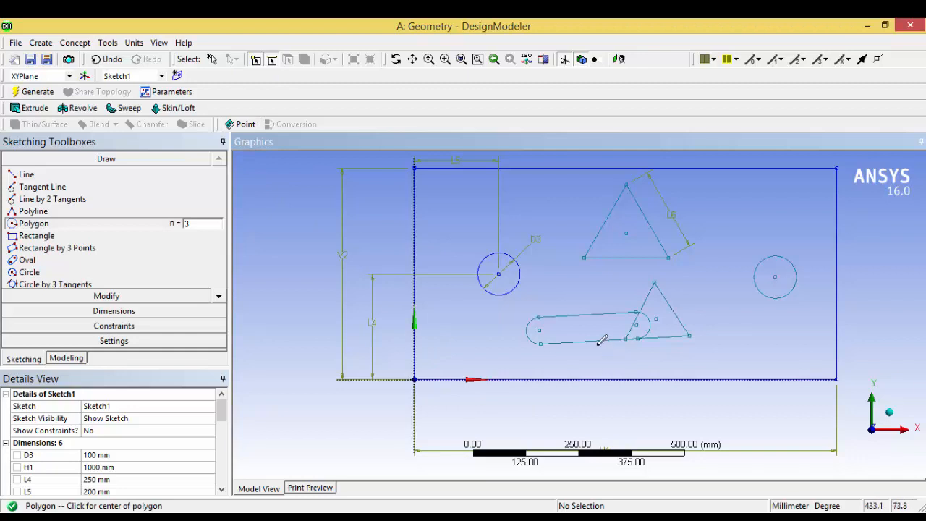
- Delete the oval's lower straight line
left_click(209, 63)
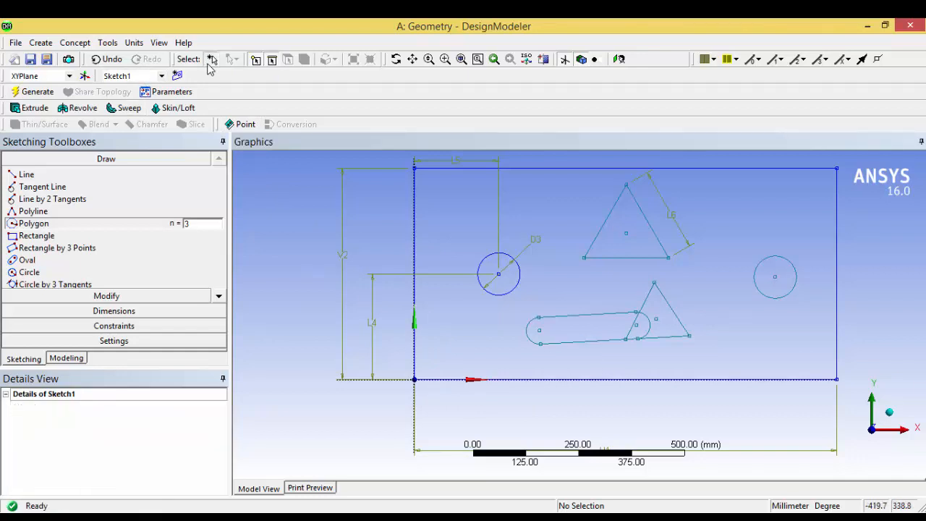
left_click(600, 346)
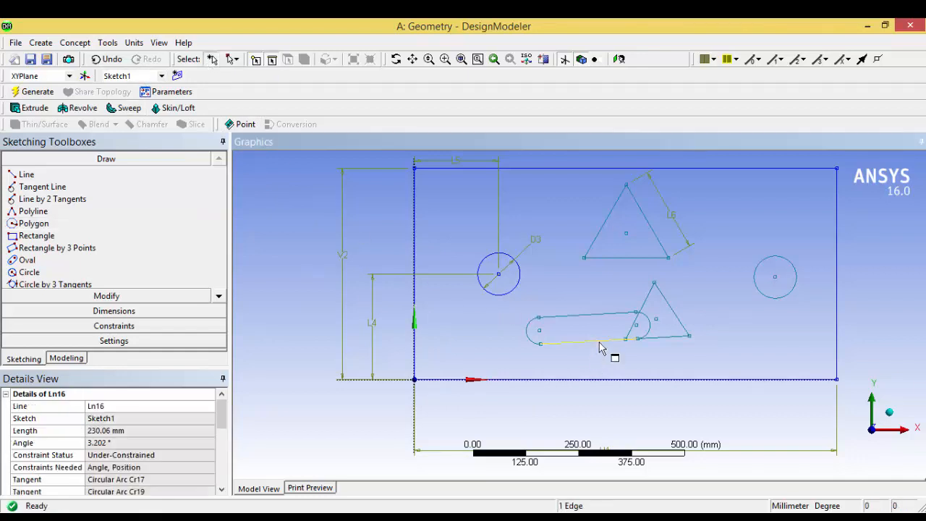
right_click(600, 347)
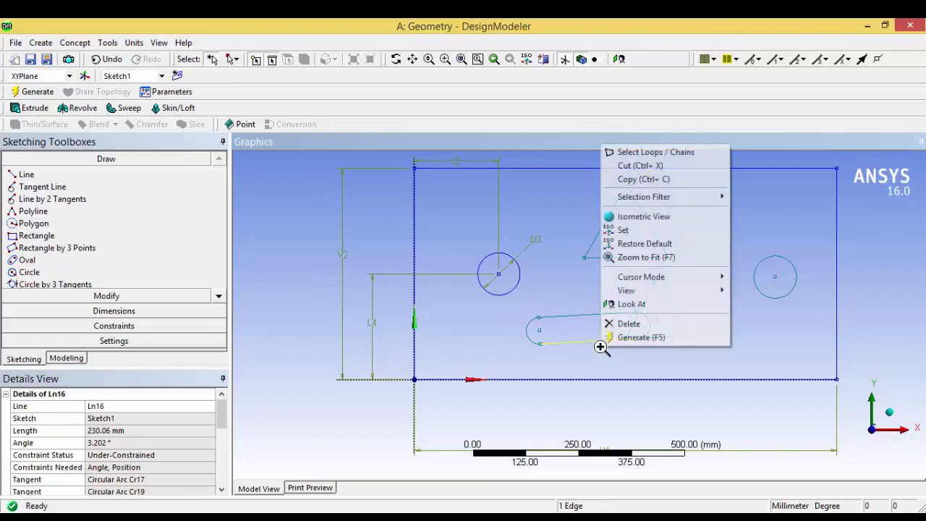
left_click(642, 325)
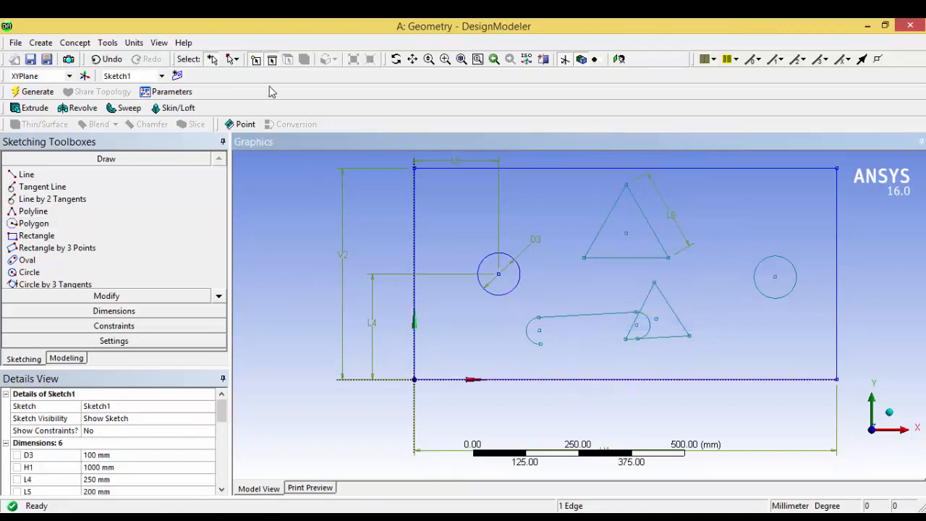
- Box-select the rest of the oval together with the overlapping second triangle and delete them
left_click(233, 60)
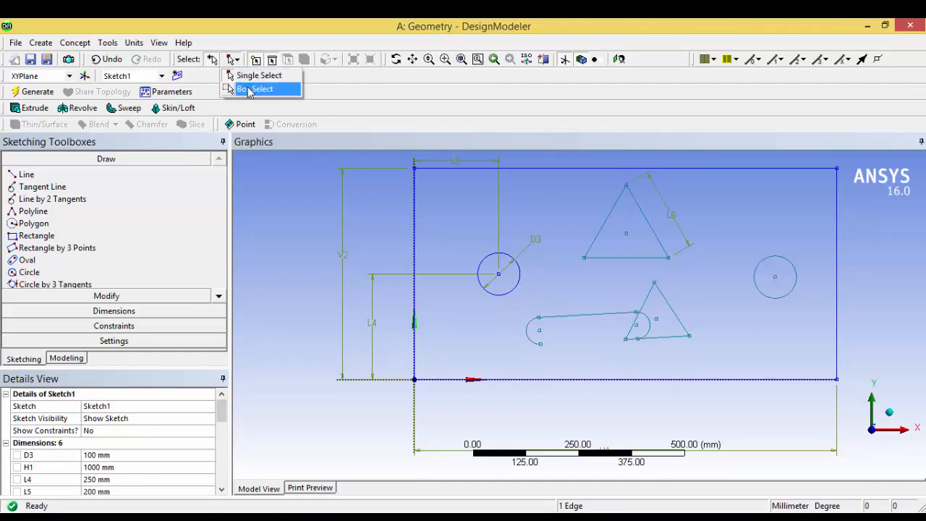
left_click(249, 90)
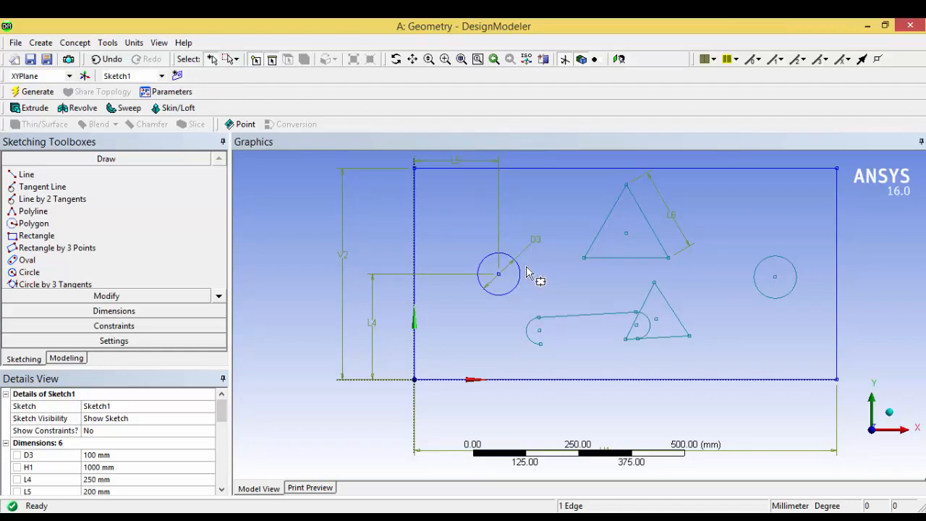
mouse_move(526, 267)
left_mouse_down()
mouse_move(605, 354)
mouse_move(688, 387)
mouse_move(706, 376)
left_mouse_up()
right_click(700, 370)
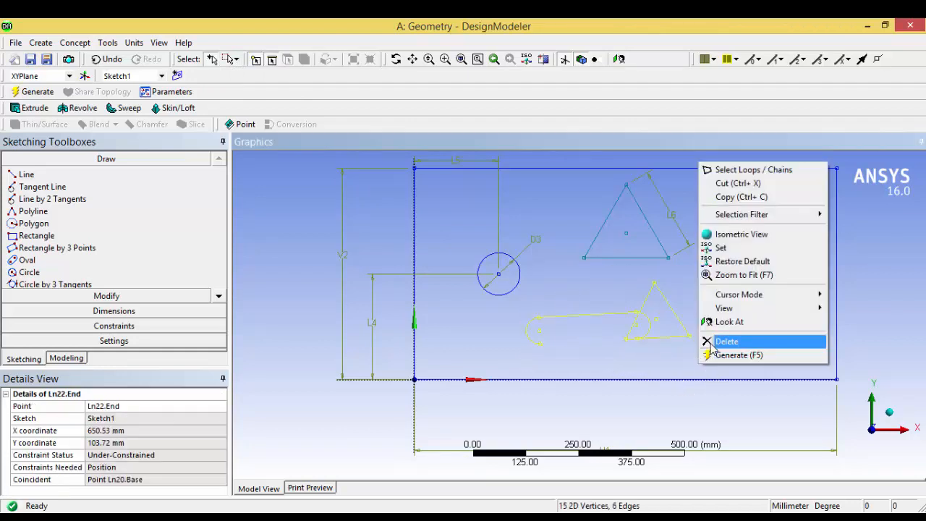
left_click(711, 342)
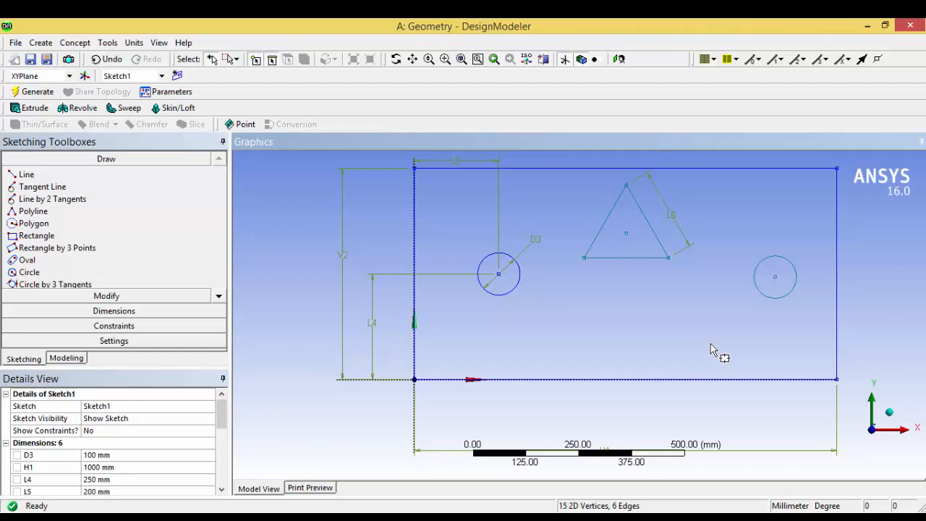
- Set the Fillet radius to 50 mm and switch the selection mode to Single Select
left_click(212, 297)
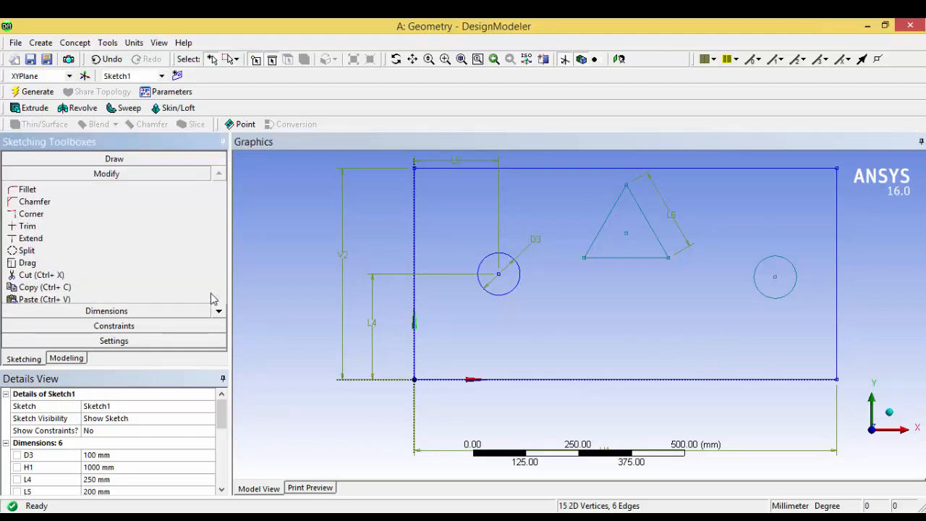
scroll(212, 299, "down", 1)
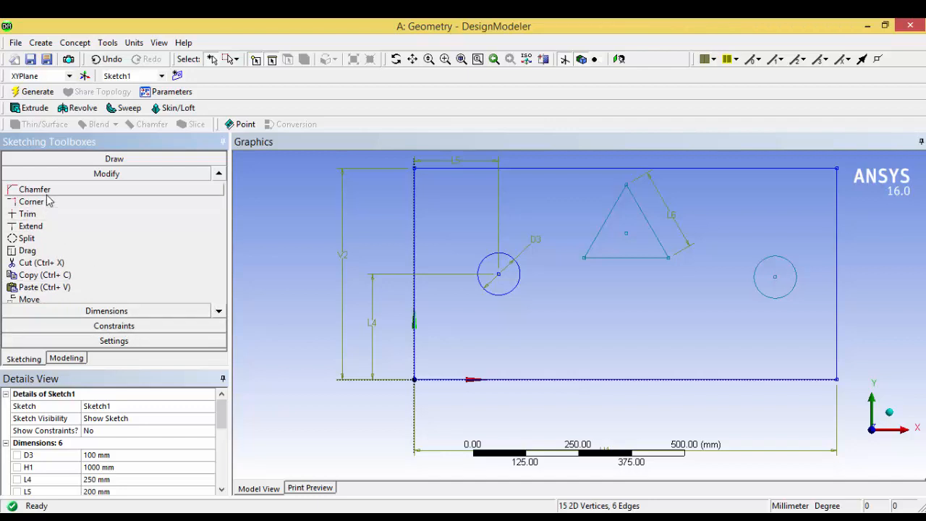
left_click(219, 173)
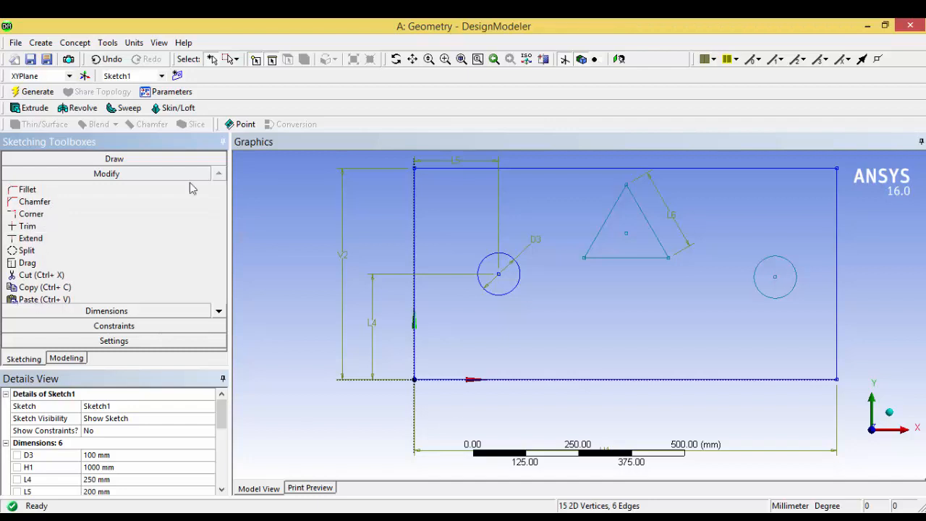
left_click(39, 189)
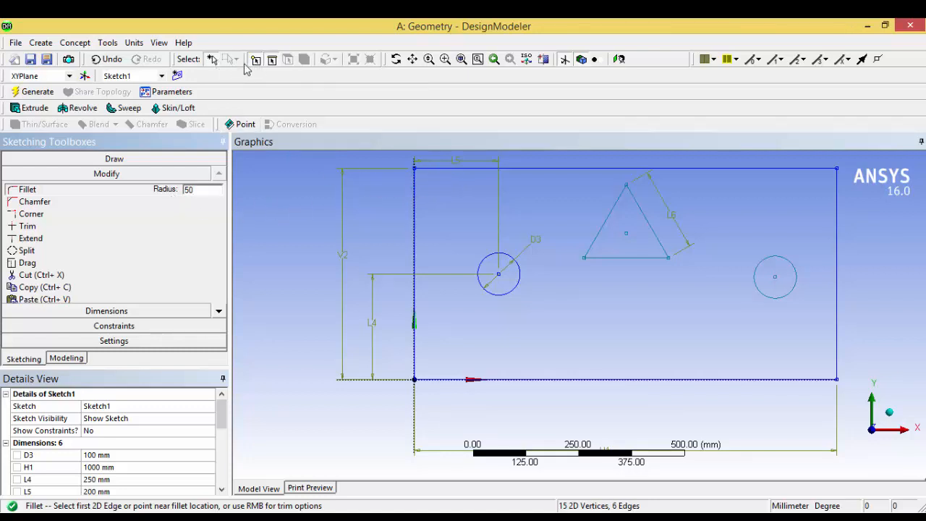
key("Return")
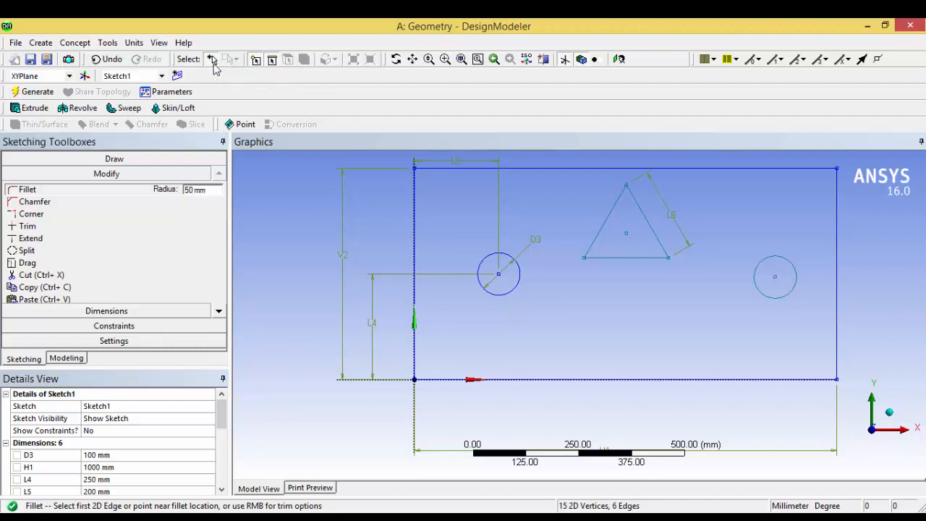
left_click(213, 63)
left_click(234, 61)
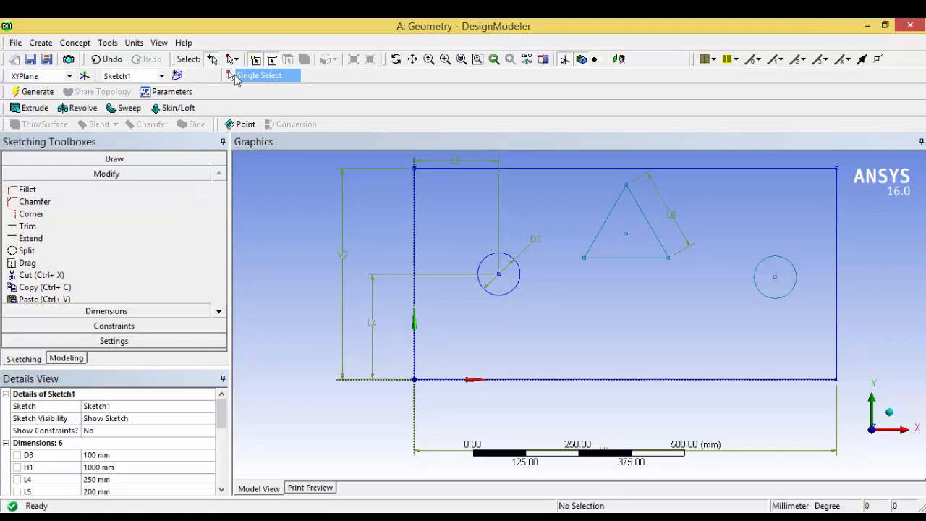
left_click(239, 76)
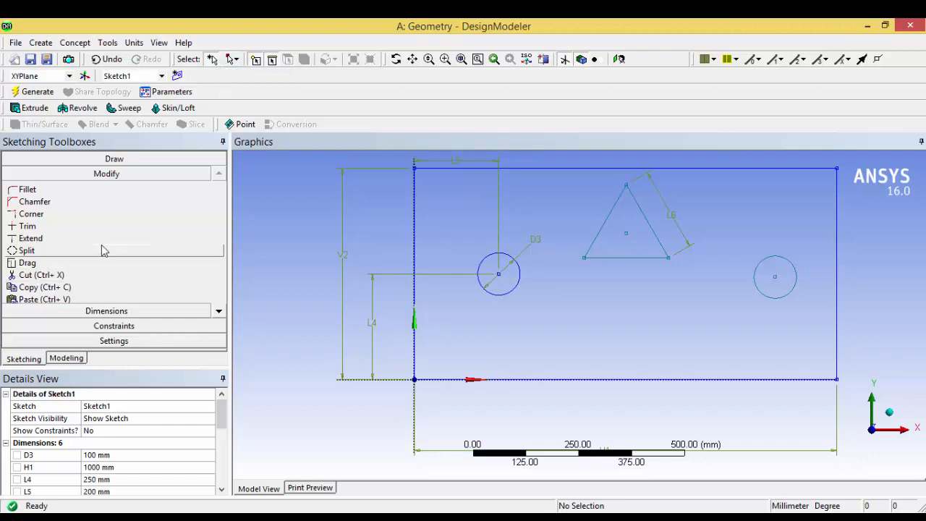
- Fillet the rectangle's upper-left and lower-right corners with the 50 mm radius
left_click(65, 191)
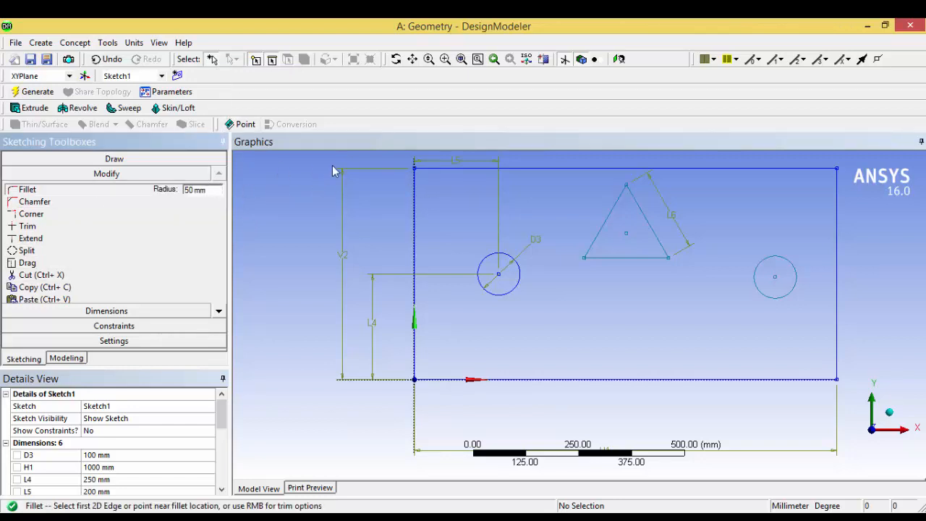
left_click(438, 168)
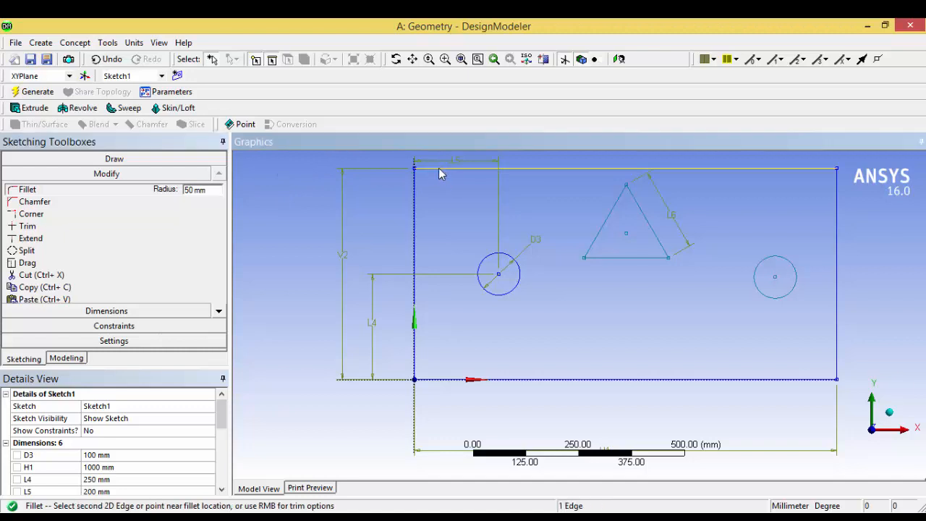
left_click(418, 194)
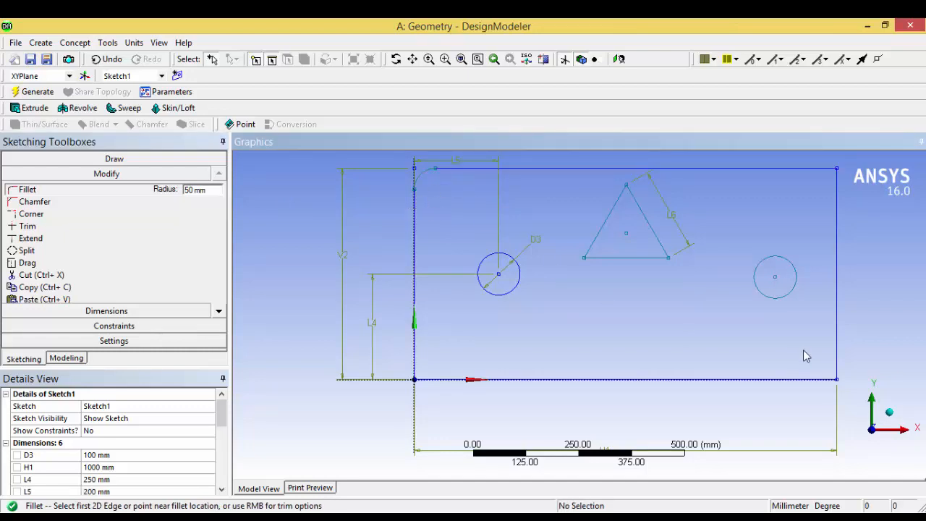
left_click(837, 354)
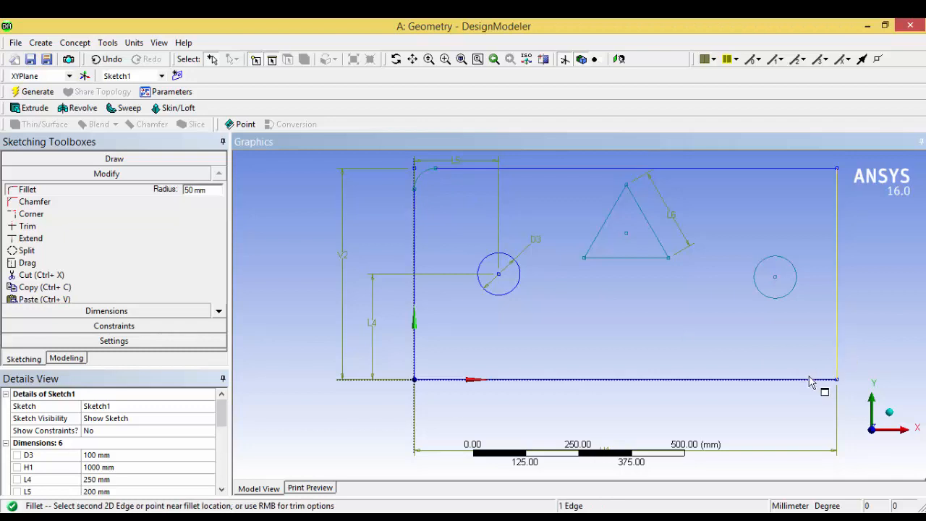
left_click(803, 384)
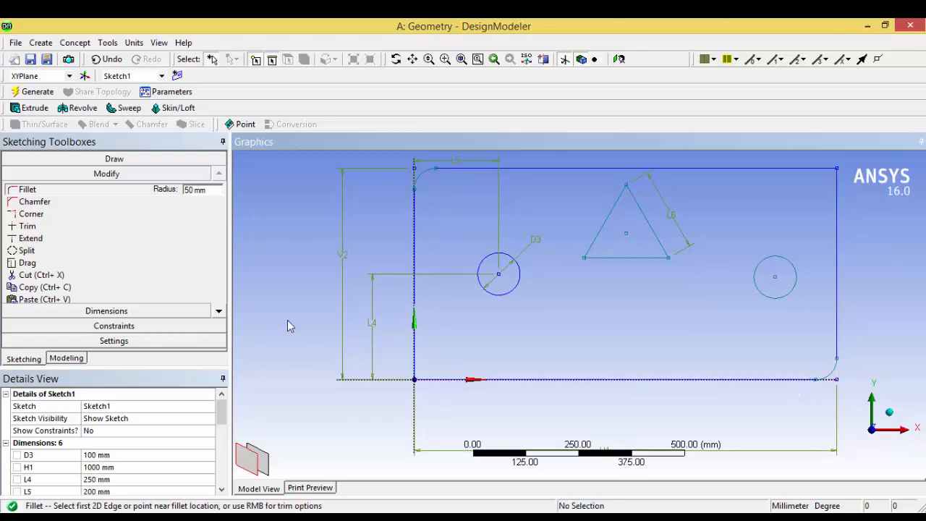
- Chamfer the rectangle's upper-right and lower-left corners with a length of 50 mm
left_click(58, 204)
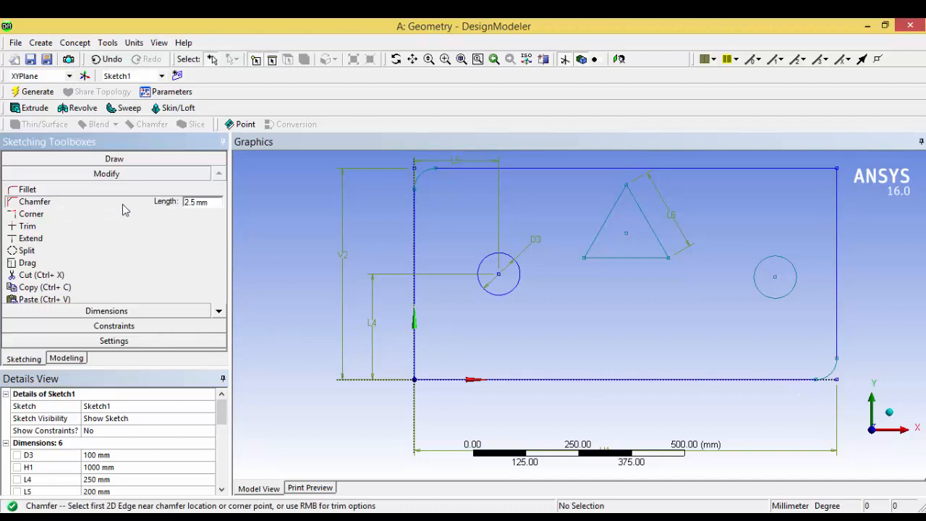
left_click(213, 203)
left_click(850, 211)
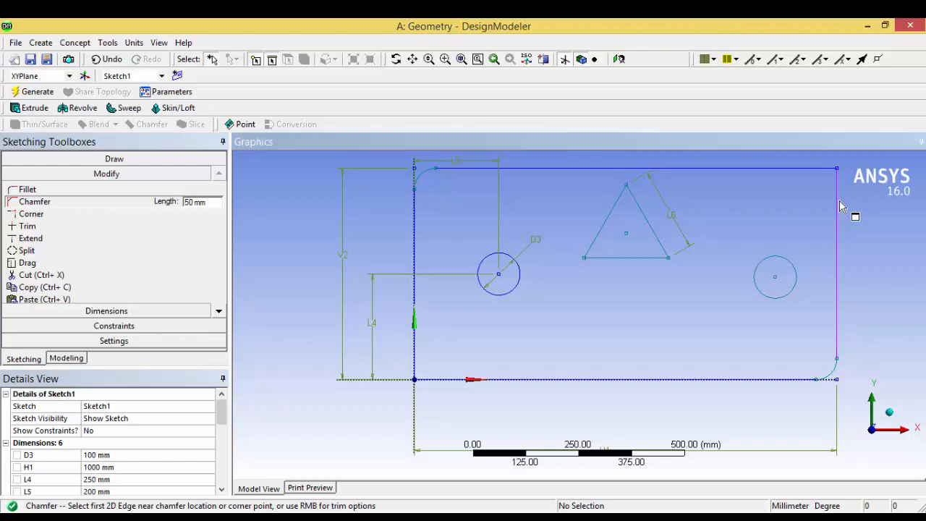
left_click(801, 170)
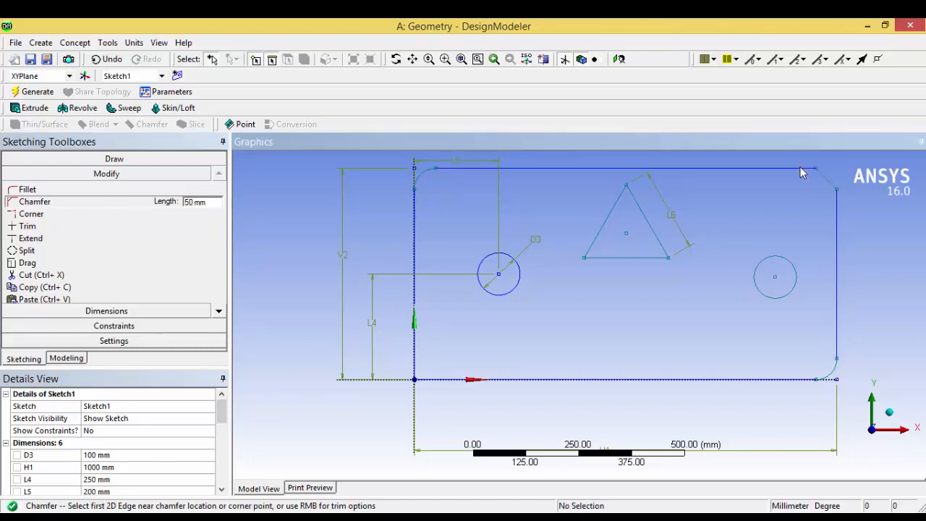
left_click(468, 386)
left_click(417, 357)
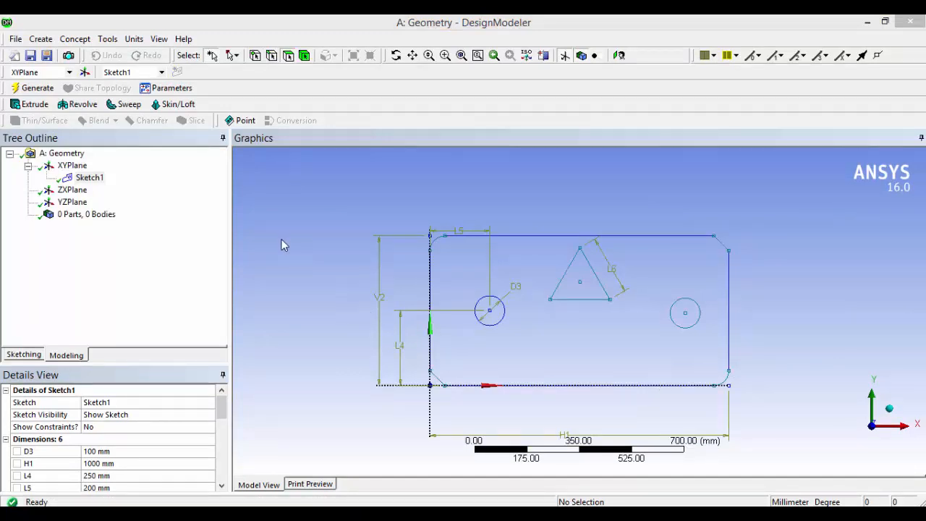
- Sketch a second rectangle about 545 by 365 mm overlapping the chamfered upper-right corner of the first one
left_click(40, 357)
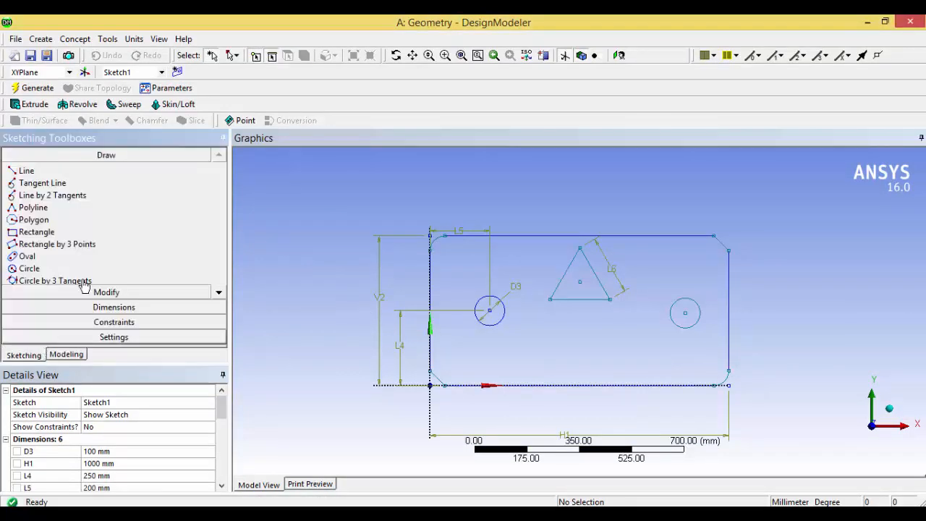
left_click(62, 231)
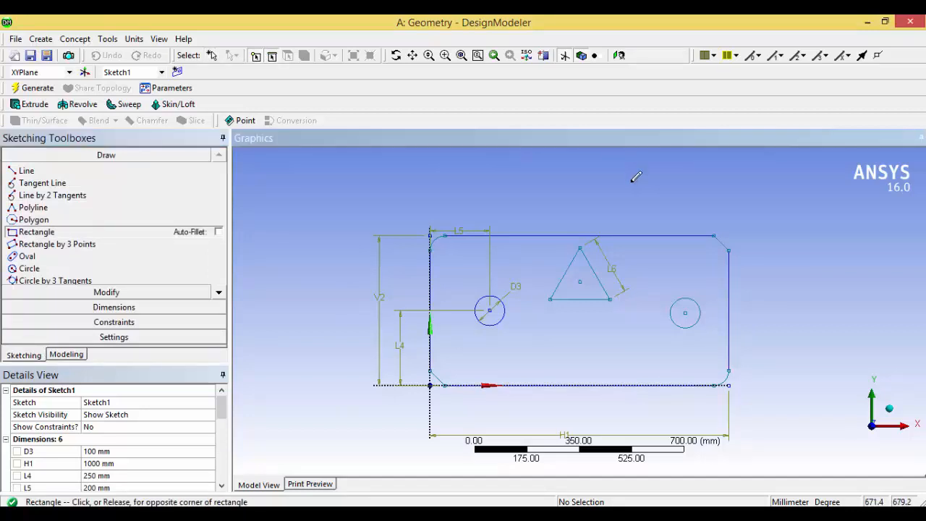
left_click(631, 182)
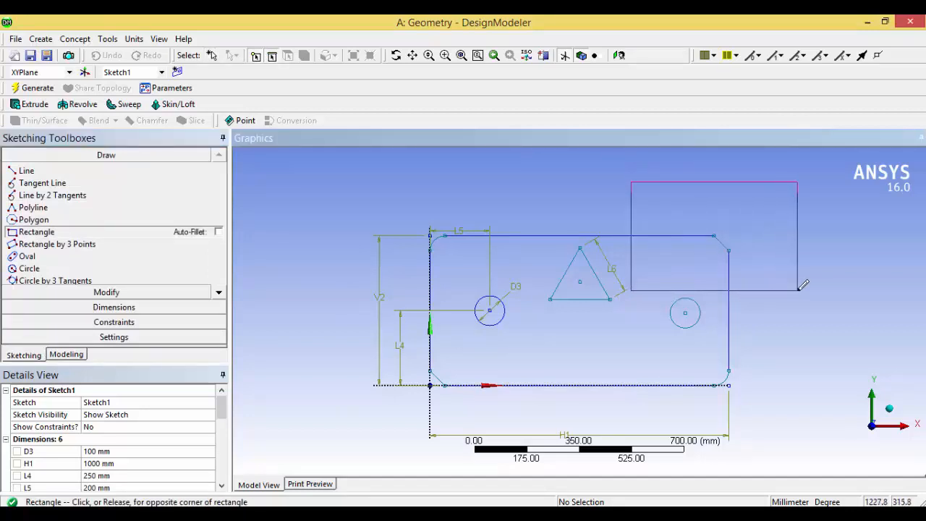
left_click(794, 291)
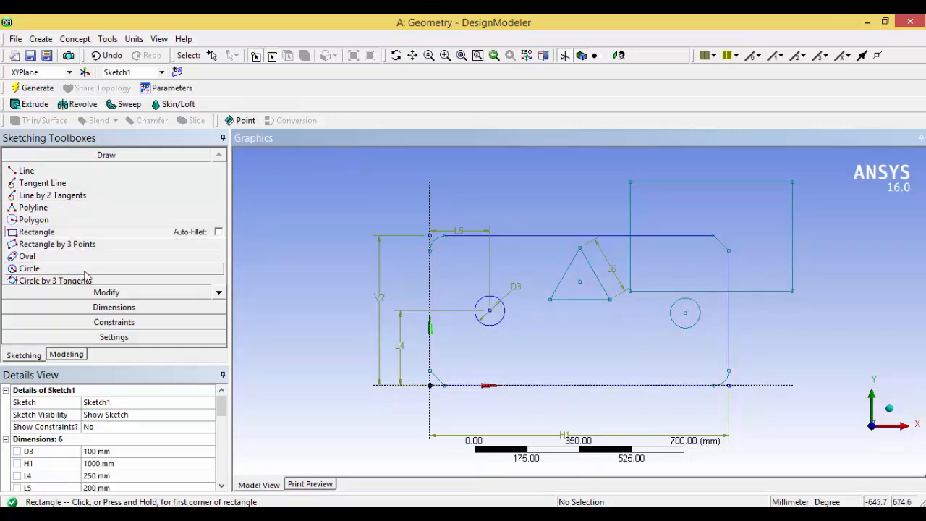
- Trim the overlapping edges of both rectangles, including the upper-right chamfer, to leave one continuous outer outline
left_click(96, 293)
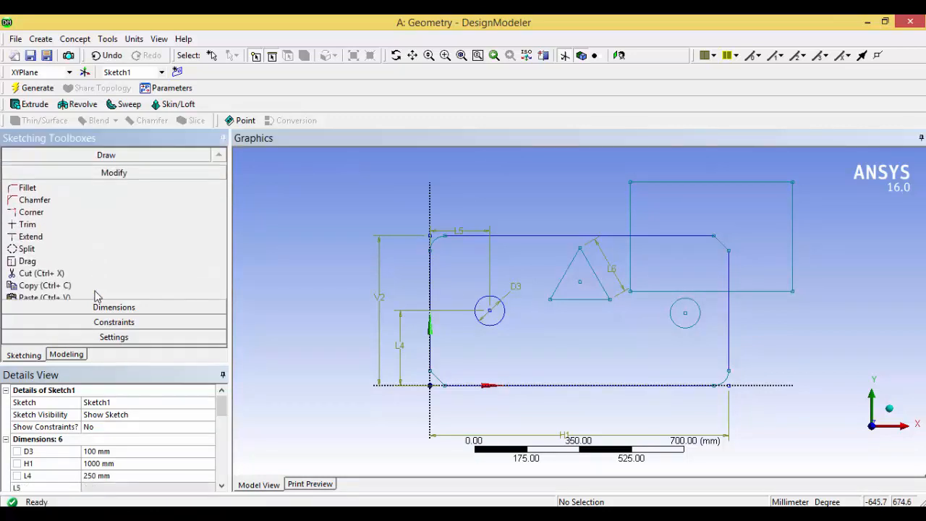
left_click(36, 228)
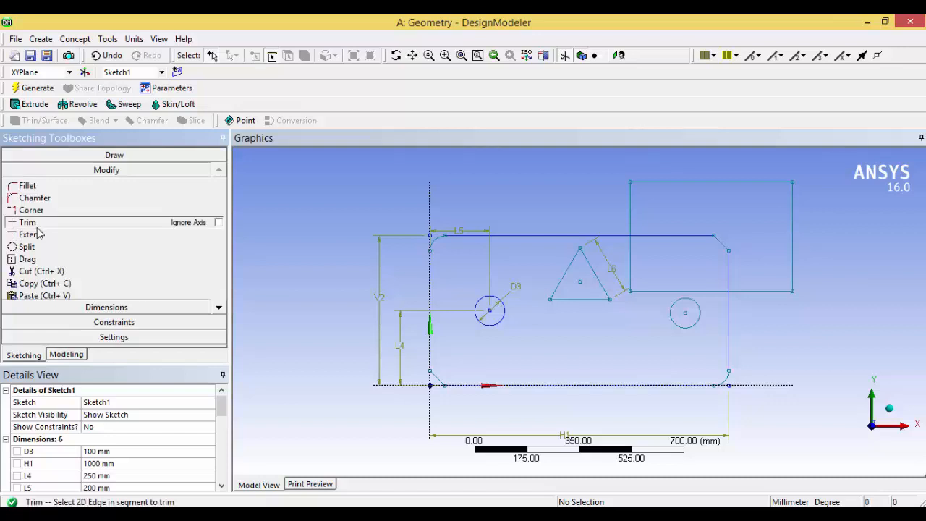
left_click(681, 233)
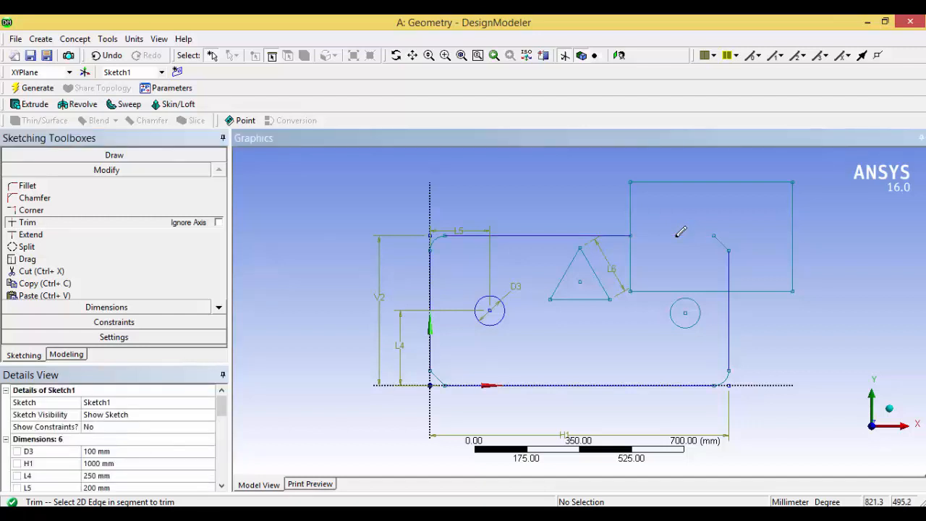
left_click(729, 262)
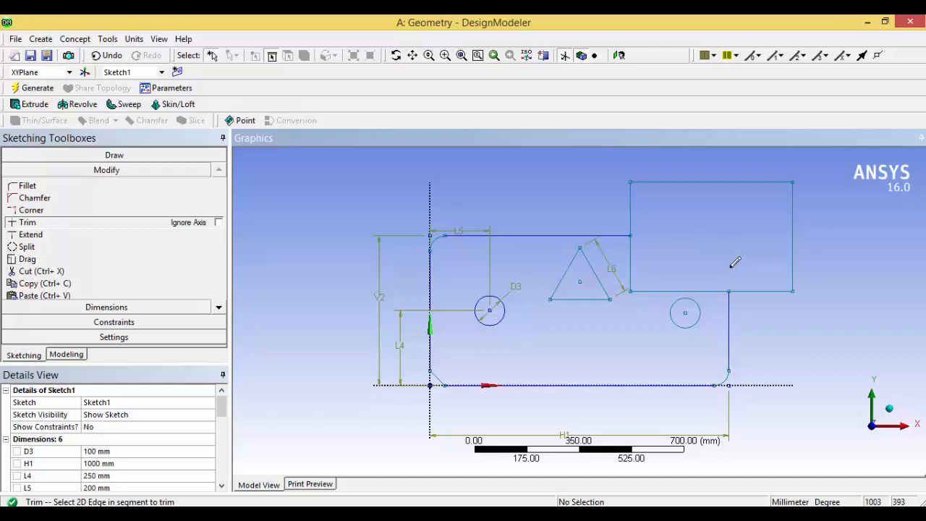
left_click(684, 289)
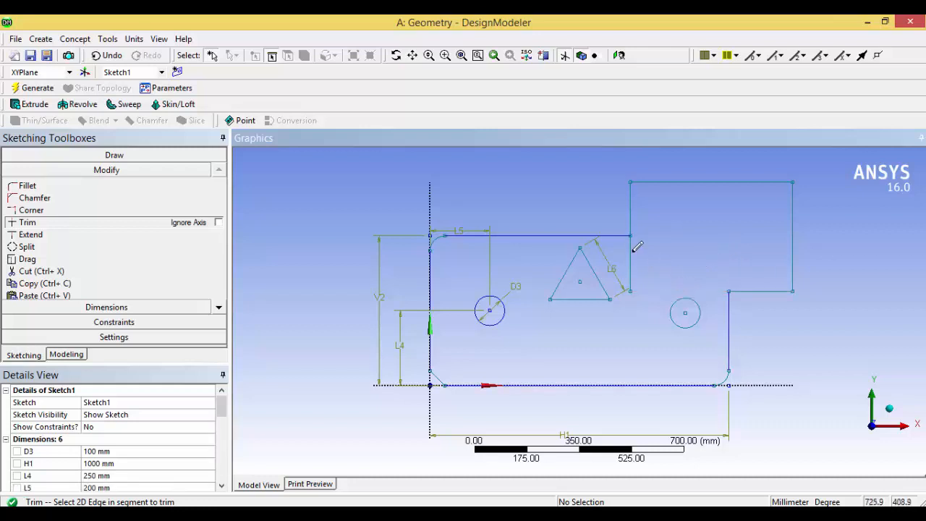
left_click(632, 257)
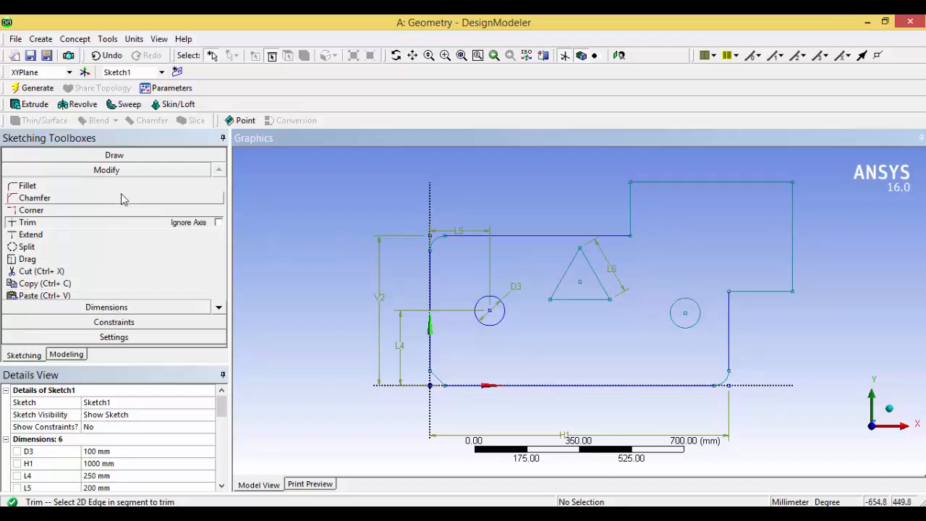
- Fillet the two inner corners where the rectangles meet with a 50 mm radius
left_click(86, 185)
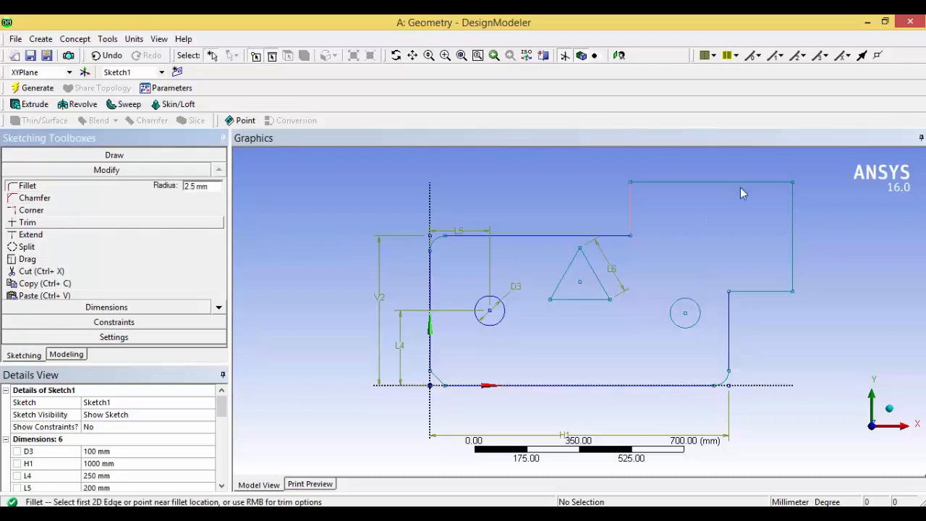
left_click(621, 236)
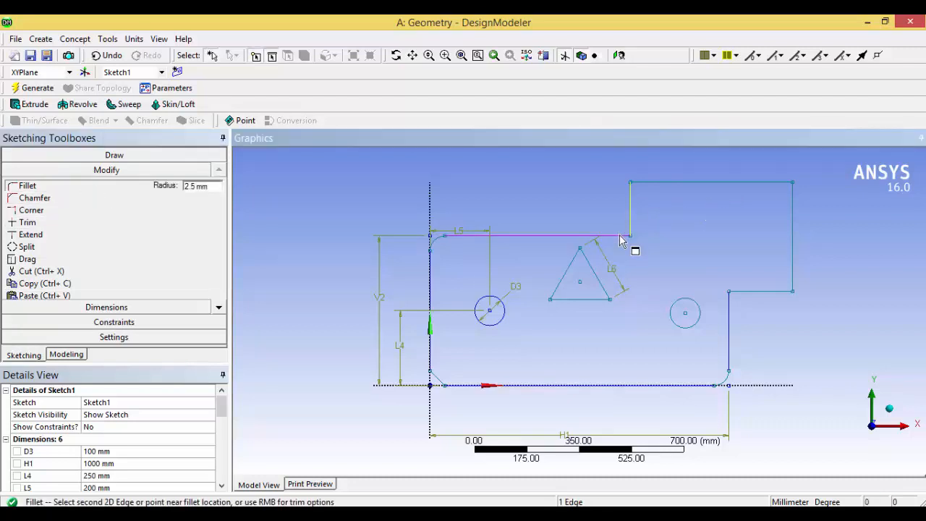
left_click(621, 236)
double_click(196, 187)
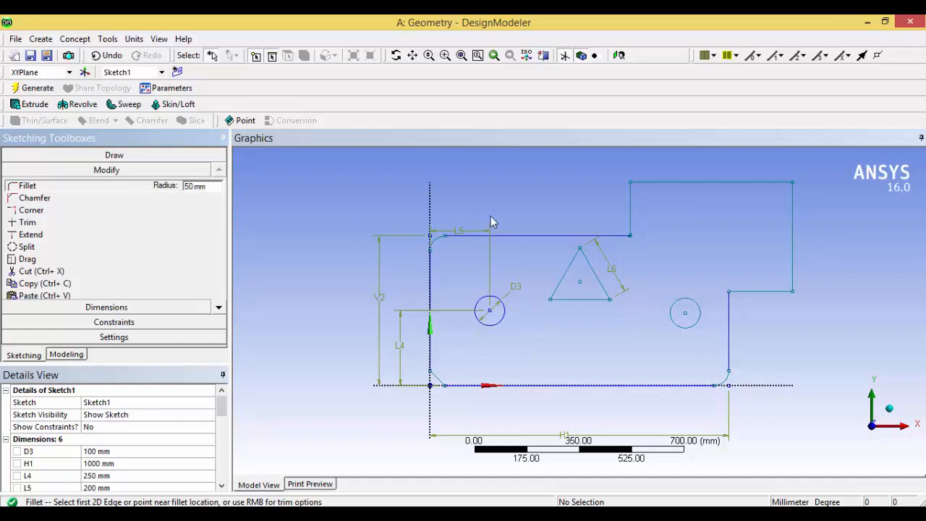
left_click(624, 236)
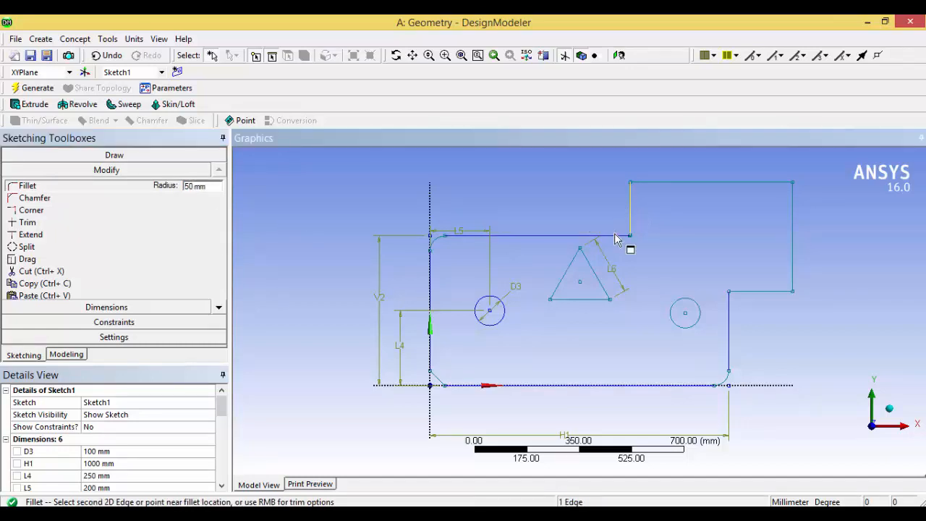
left_click(617, 240)
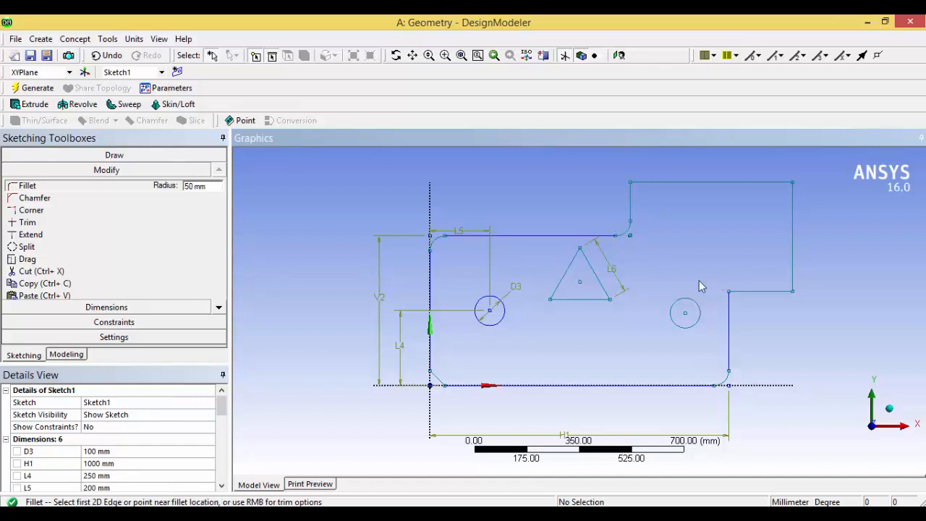
left_click(731, 316)
left_click(764, 305)
- Create and generate a surface from Sketch1 using Surfaces From Sketches, and select its face
left_click(83, 42)
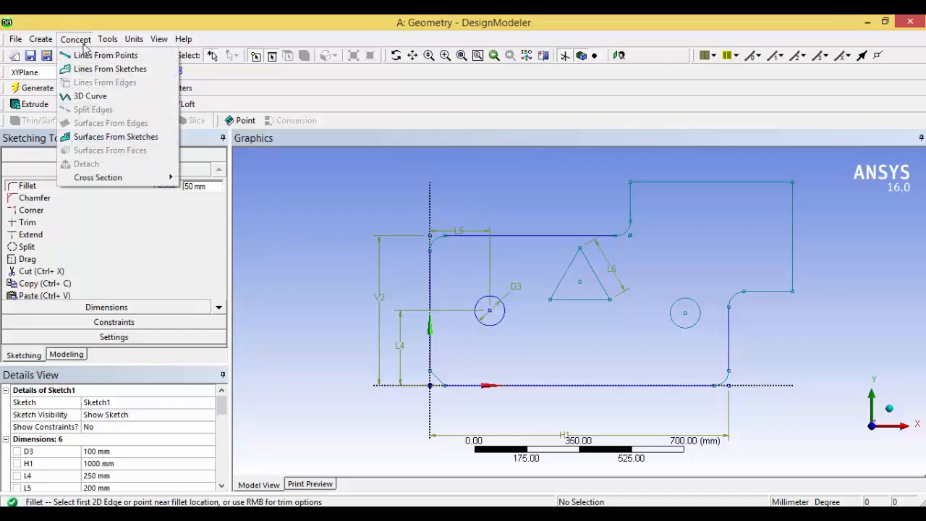
left_click(103, 142)
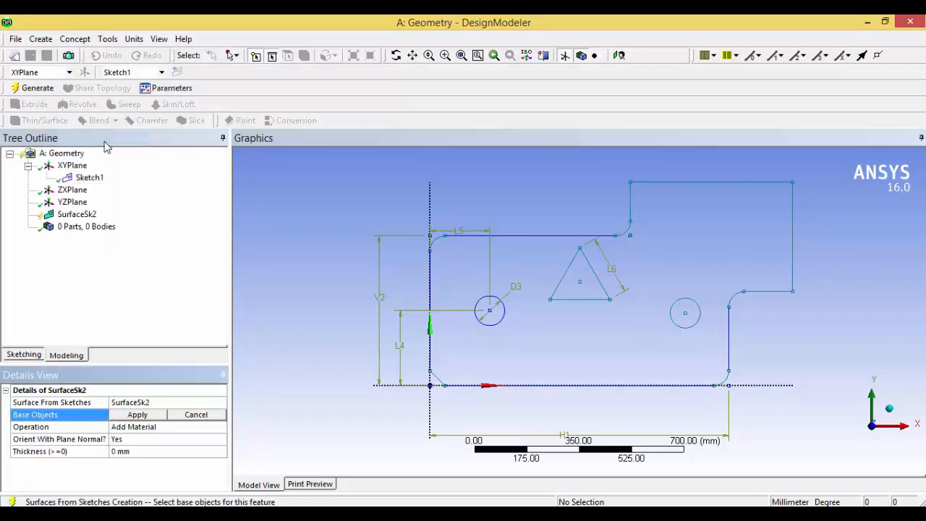
left_click(471, 247)
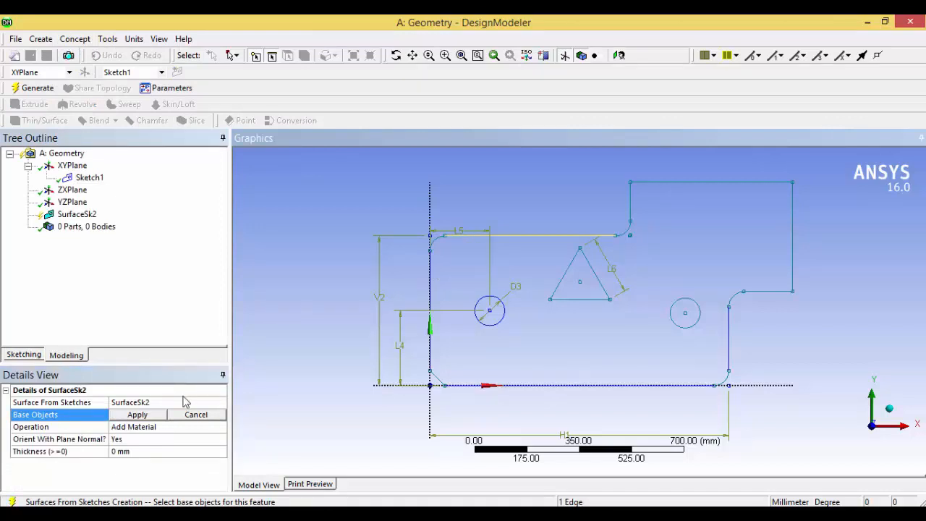
left_click(137, 415)
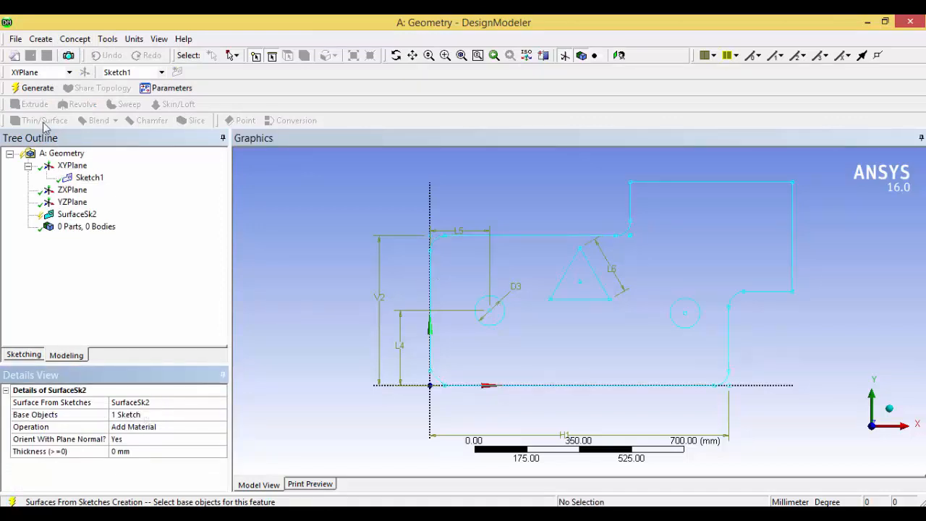
left_click(37, 90)
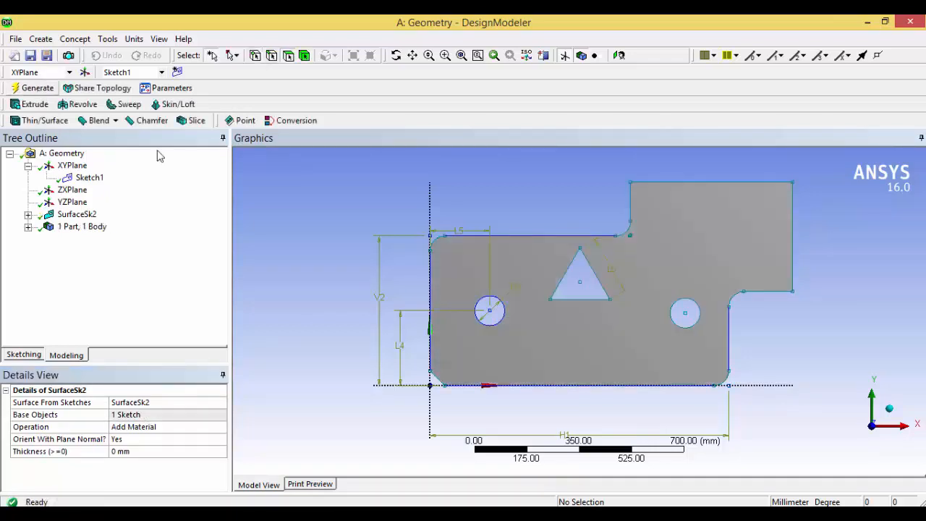
left_click(645, 254)
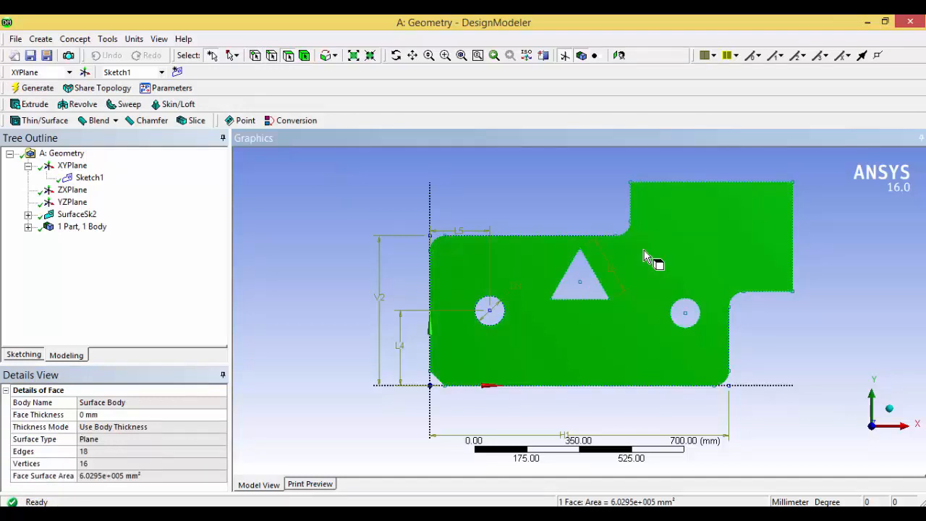
- Close DesignModeler, add a Steady-State Thermal system beside the Geometry system in Workbench, and link the existing geometry to it
left_click(911, 23)
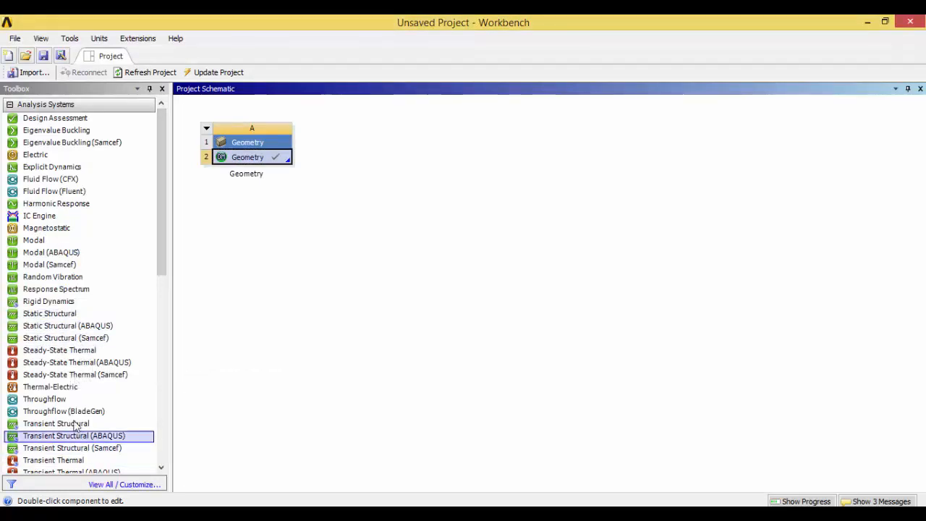
left_click_drag(71, 355, 364, 167)
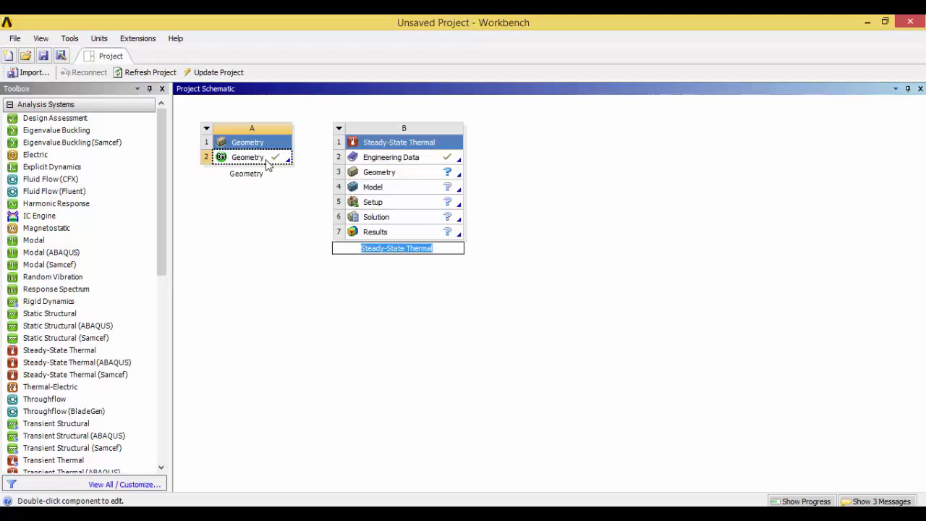
left_click_drag(267, 165, 365, 187)
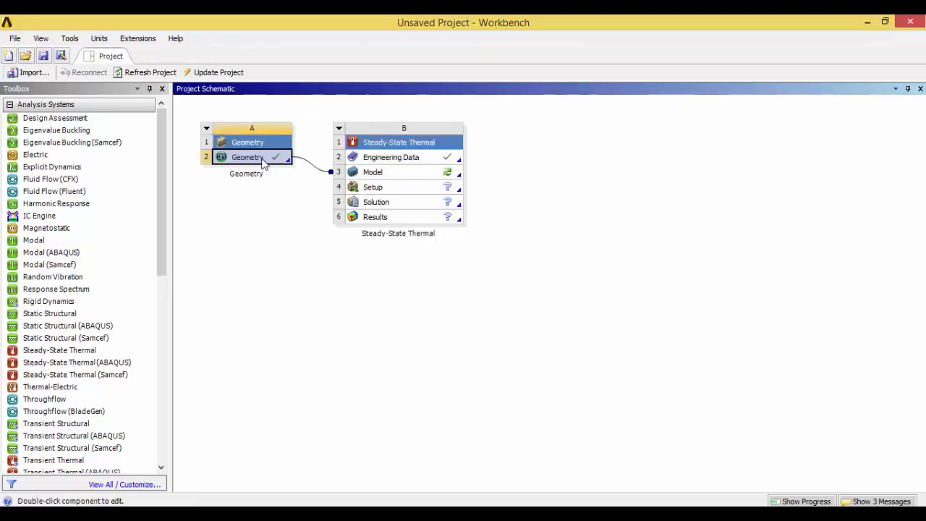